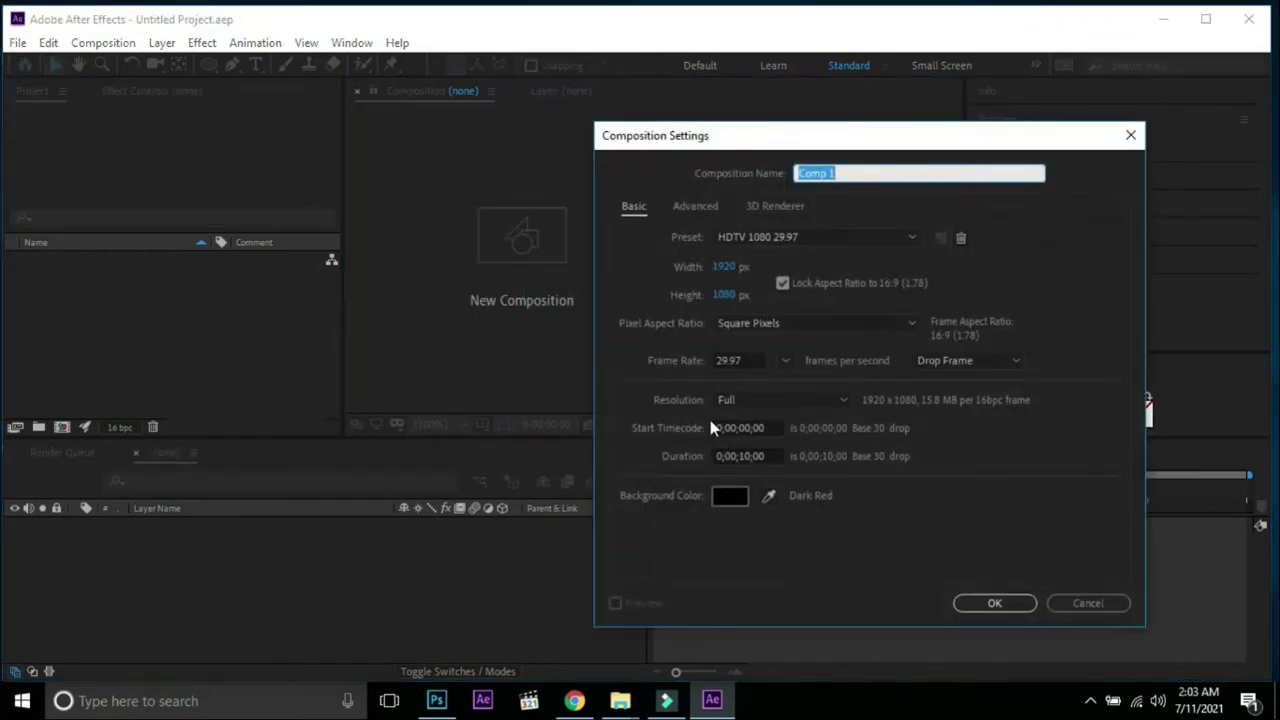
# Confirm Comp 1, then drag the background and car images from project files2 into After Effects.
pyautogui.click(978, 602)
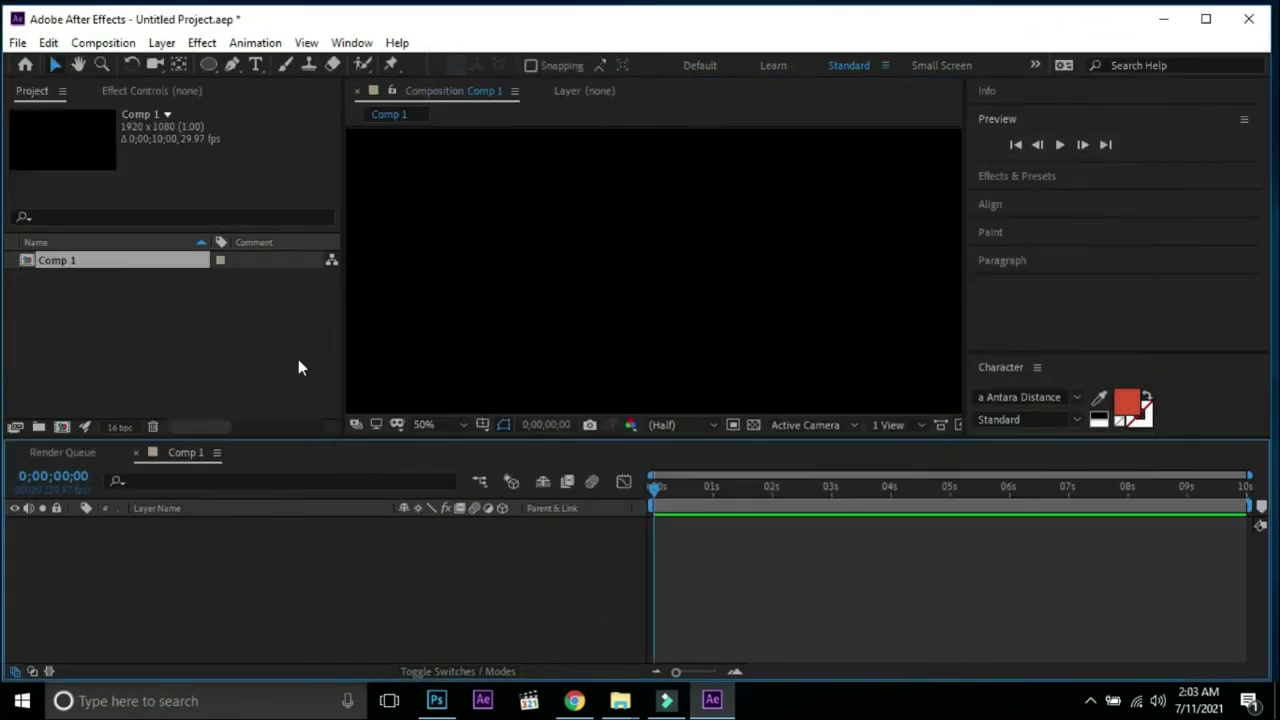
pyautogui.click(1163, 19)
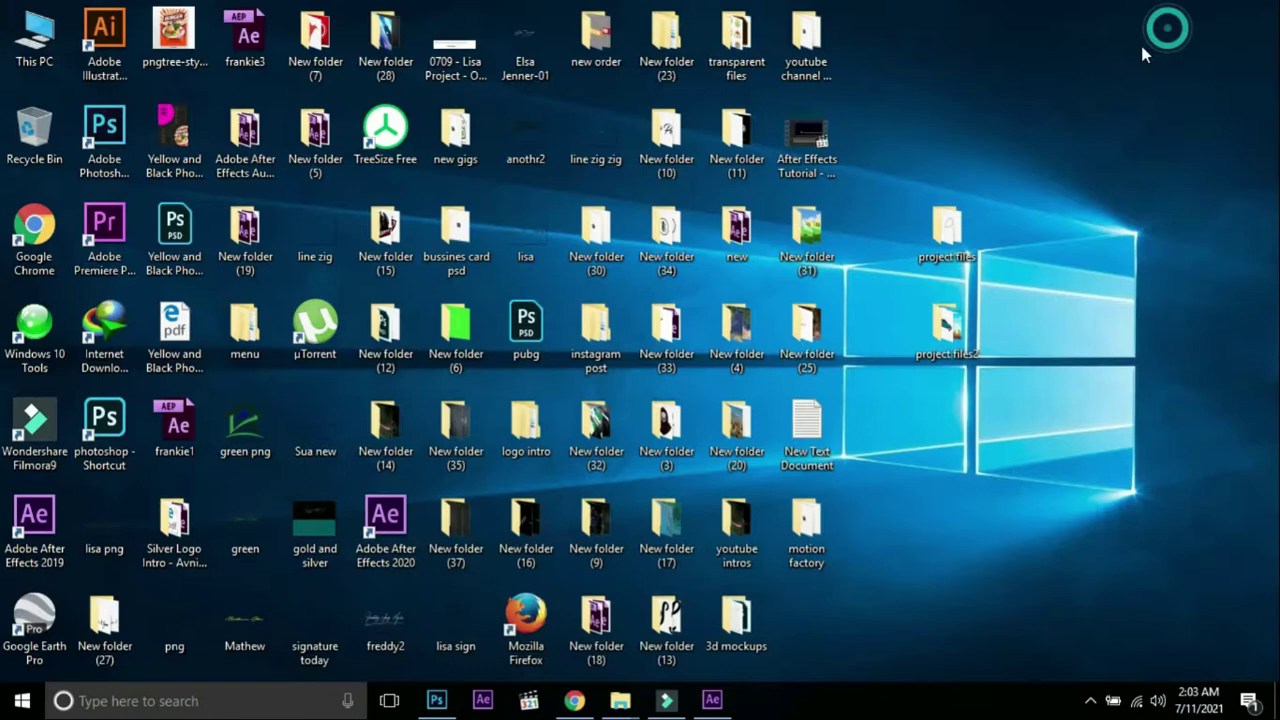
pyautogui.doubleClick(943, 330)
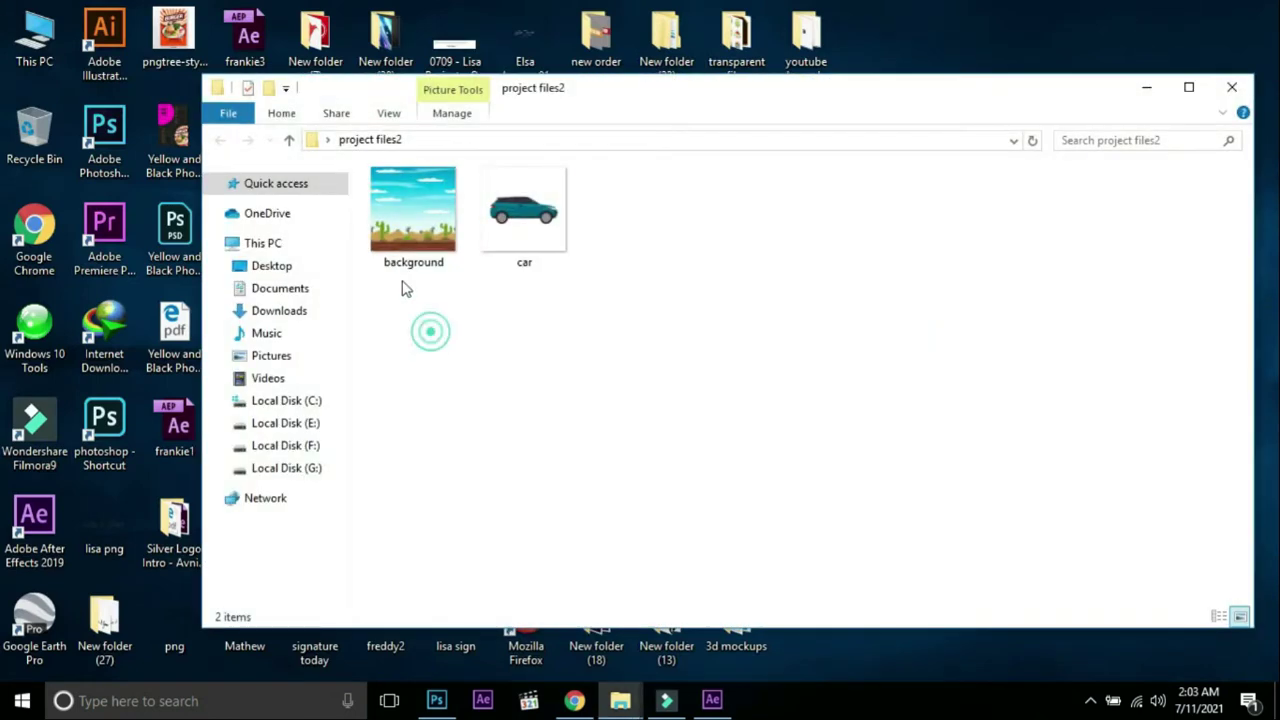
pyautogui.moveTo(398, 281); pyautogui.dragTo(520, 287)
pyautogui.moveTo(537, 240)
pyautogui.mouseDown()
pyautogui.moveTo(718, 708)
pyautogui.moveTo(204, 371)
pyautogui.mouseUp()
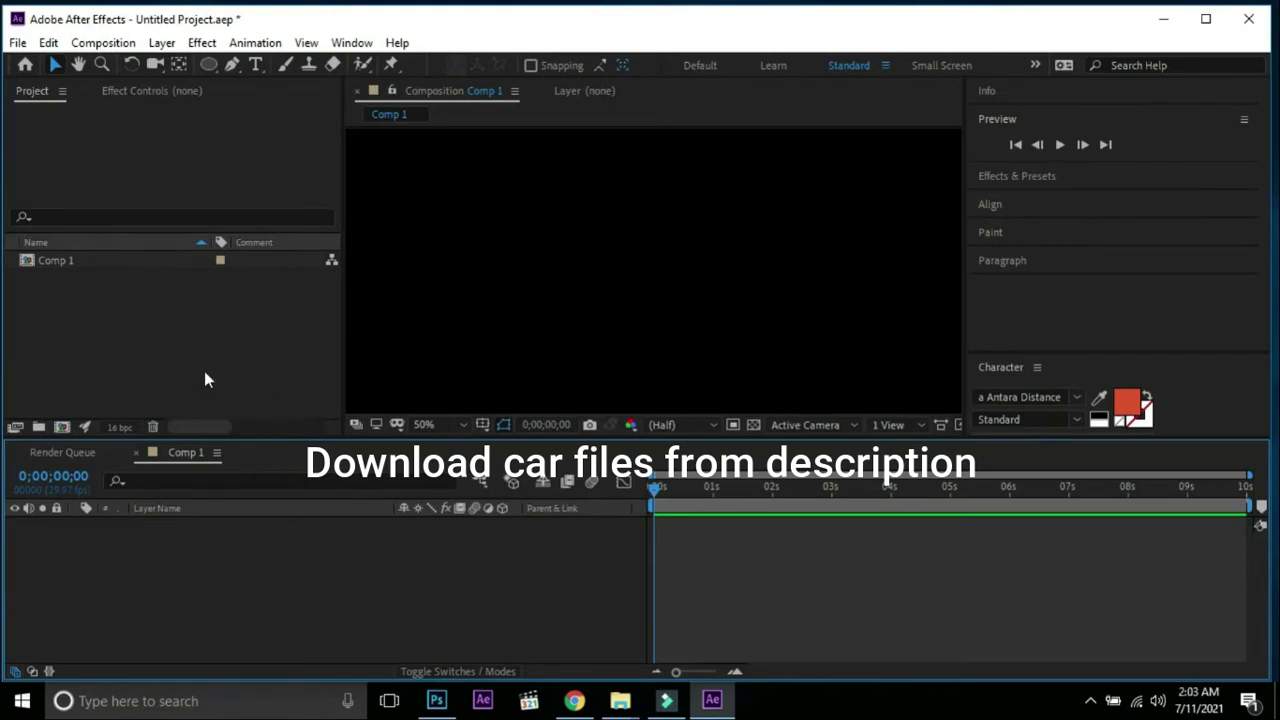
# Add background.png to Comp 1 and fit the whole composition in the viewer.
pyautogui.click(185, 365)
pyautogui.moveTo(89, 259)
pyautogui.mouseDown()
pyautogui.moveTo(115, 280)
pyautogui.moveTo(220, 575)
pyautogui.mouseUp()
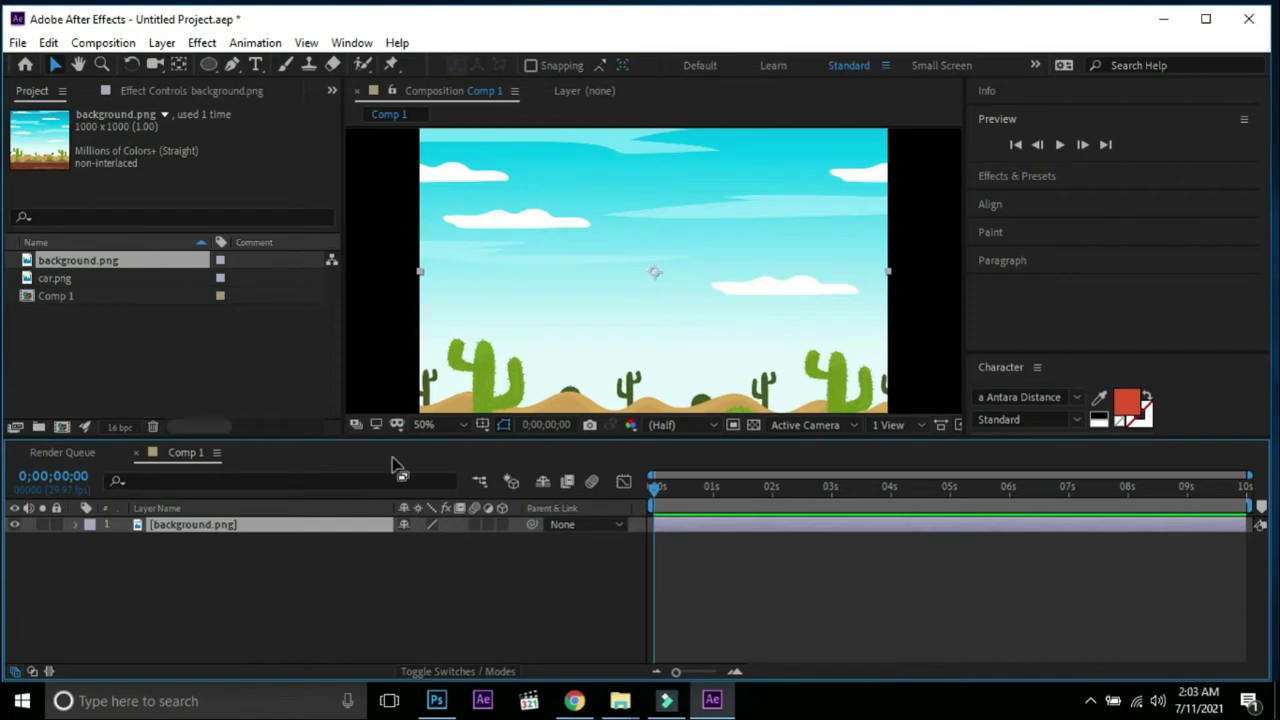
pyautogui.click(448, 424)
pyautogui.click(455, 113)
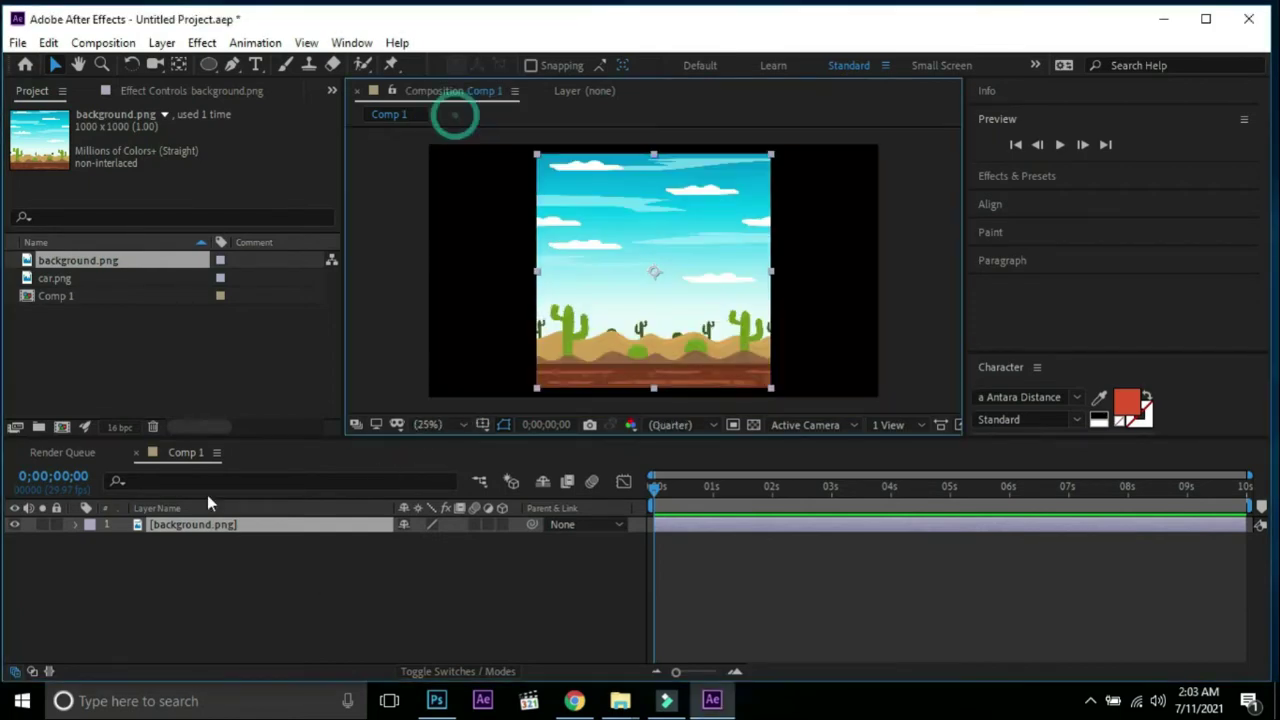
# Scale the background layer up to 202% so it fills the frame.
pyautogui.click(209, 527)
pyautogui.press('s')
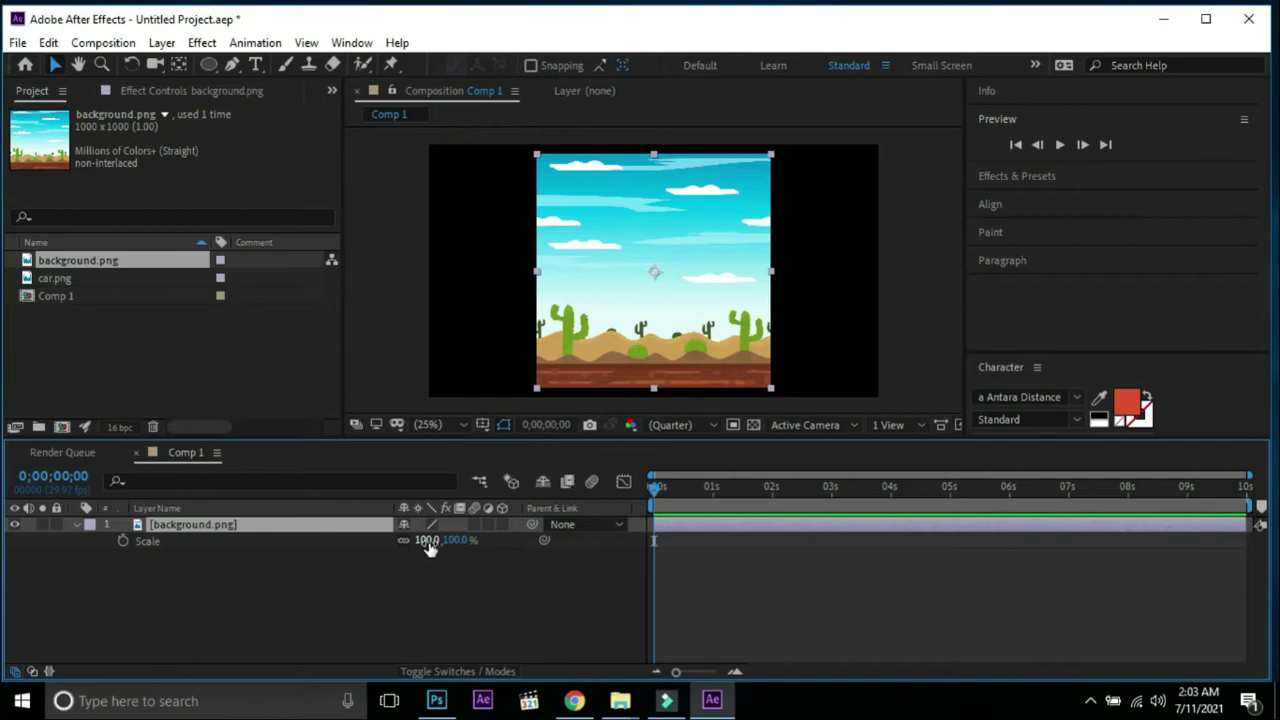
pyautogui.moveTo(428, 540); pyautogui.dragTo(536, 552)
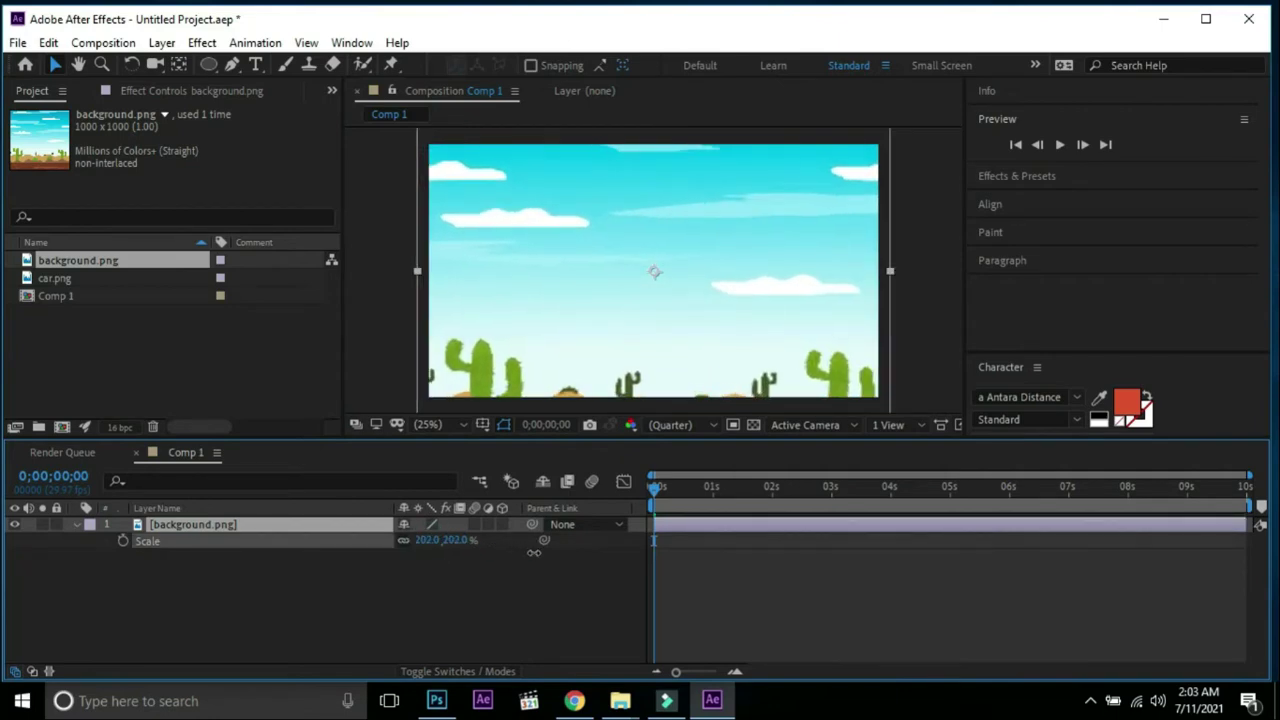
pyautogui.moveTo(709, 371)
pyautogui.mouseDown()
pyautogui.moveTo(711, 251)
pyautogui.moveTo(710, 303)
pyautogui.mouseUp()
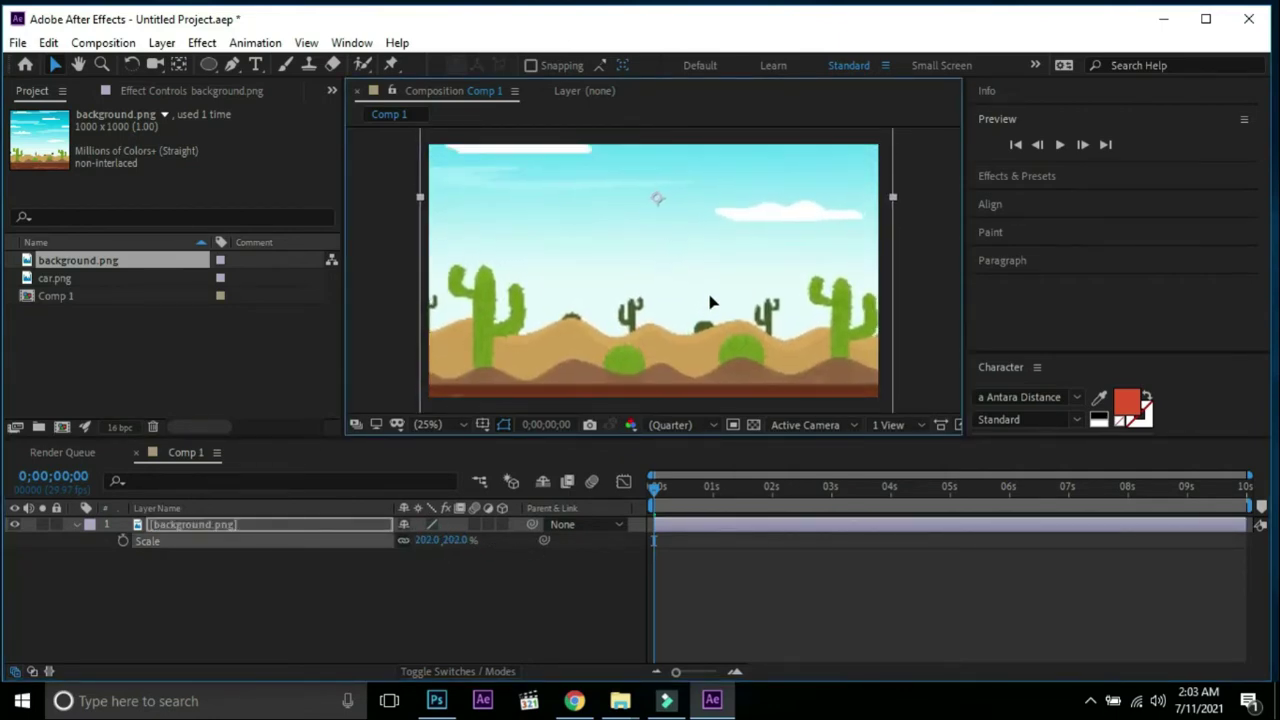
pyautogui.click(340, 576)
pyautogui.click(78, 525)
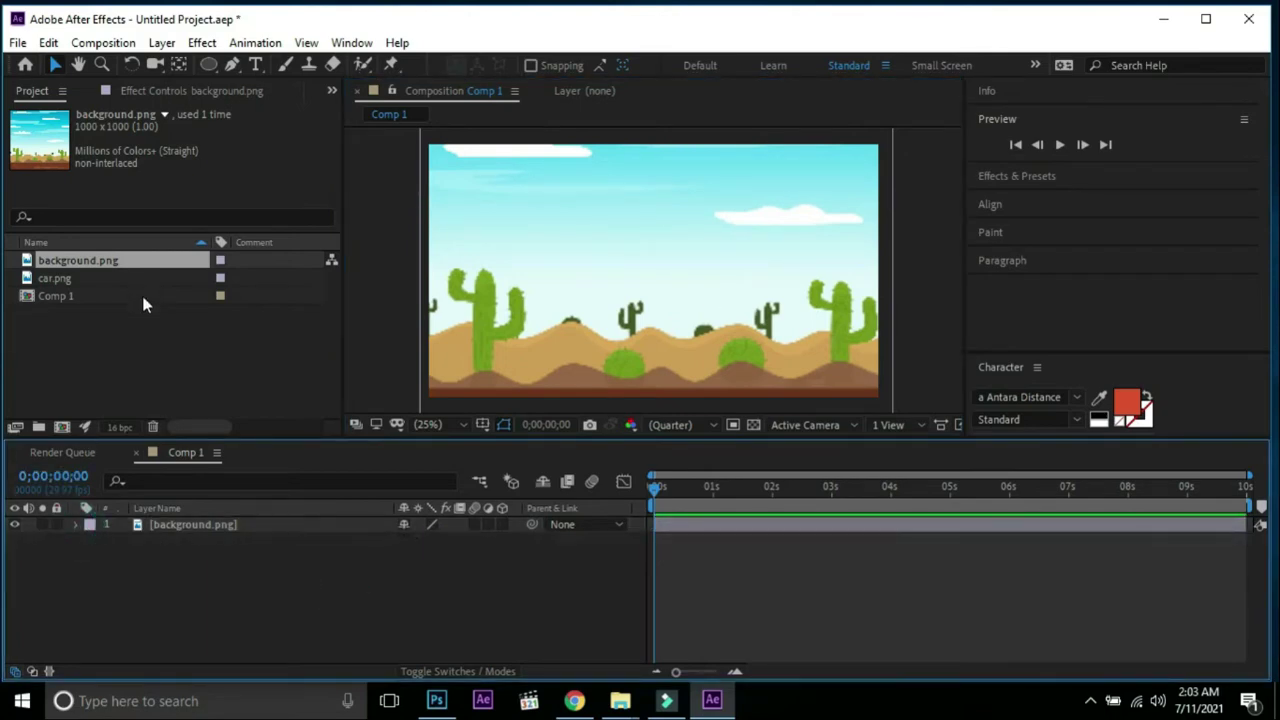
# Add the car image to Comp 1 above the background.
pyautogui.click(137, 347)
pyautogui.click(114, 280)
pyautogui.moveTo(147, 280)
pyautogui.mouseDown()
pyautogui.moveTo(185, 462)
pyautogui.moveTo(218, 520)
pyautogui.mouseUp()
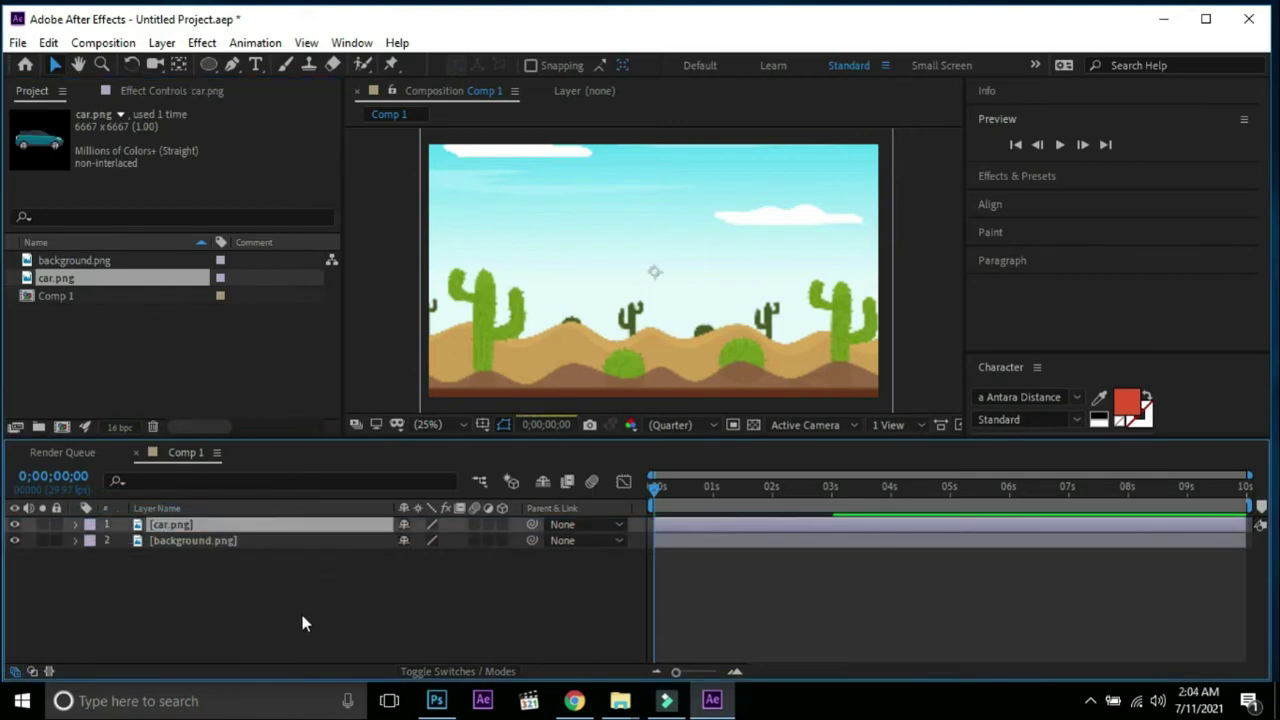
# Shrink the car layer to 13% and set it on the desert ground at left.
pyautogui.press('s')
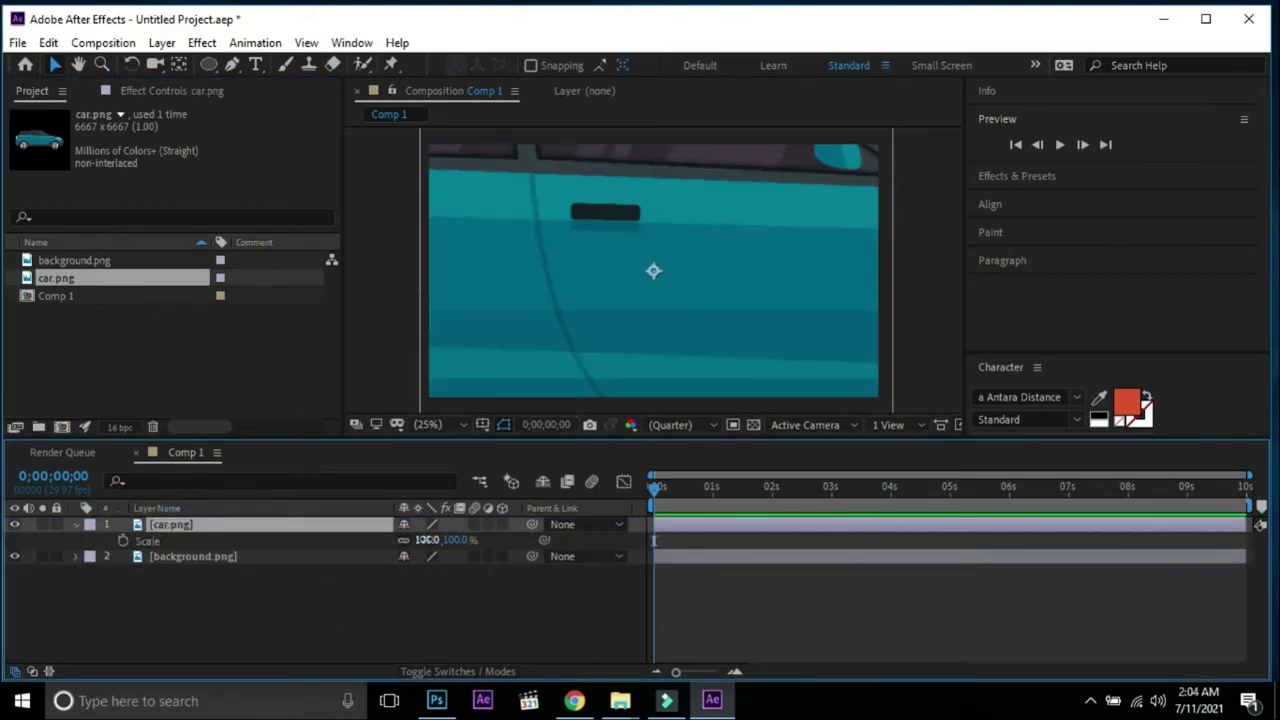
pyautogui.moveTo(428, 540); pyautogui.dragTo(353, 547)
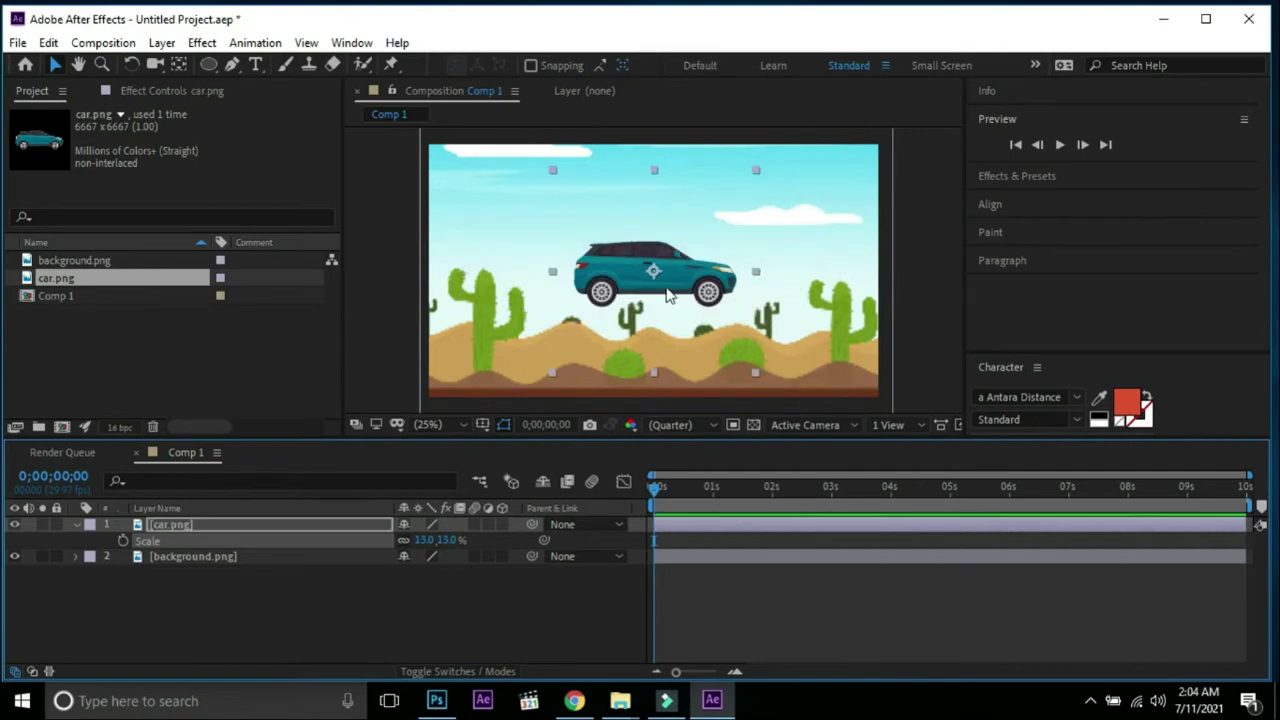
pyautogui.moveTo(660, 280); pyautogui.dragTo(546, 362)
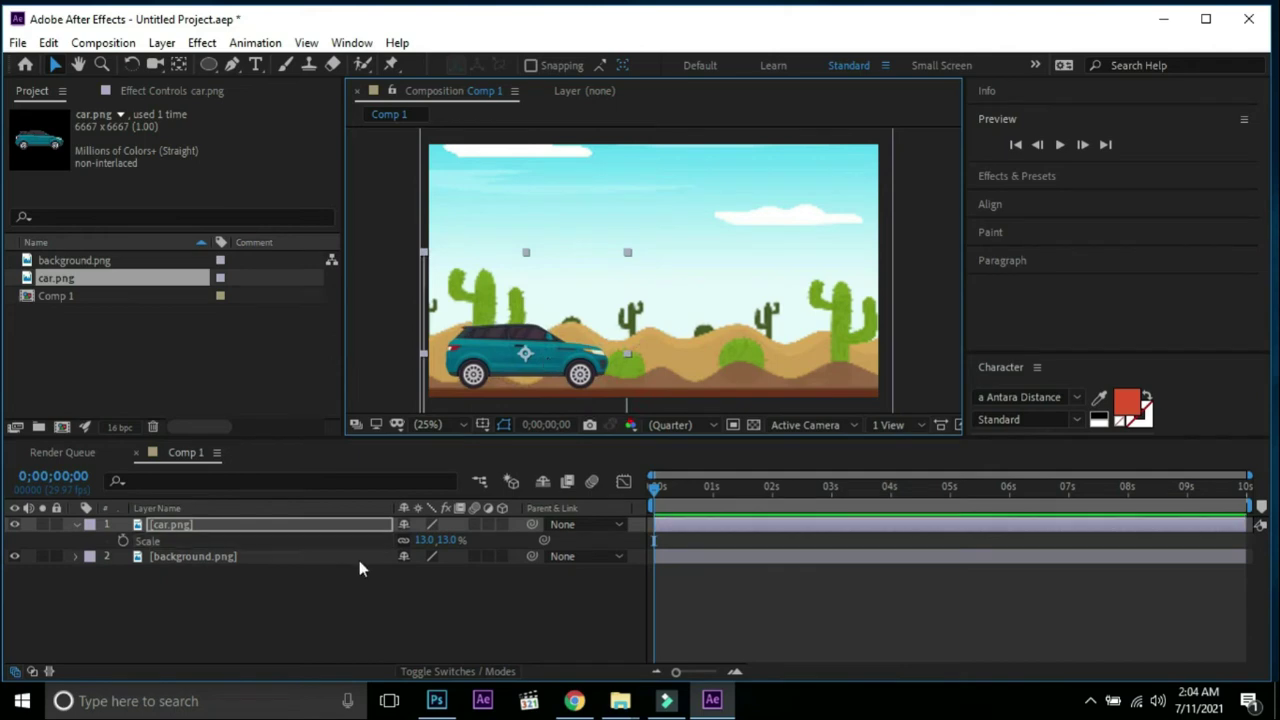
pyautogui.click(333, 595)
pyautogui.click(73, 524)
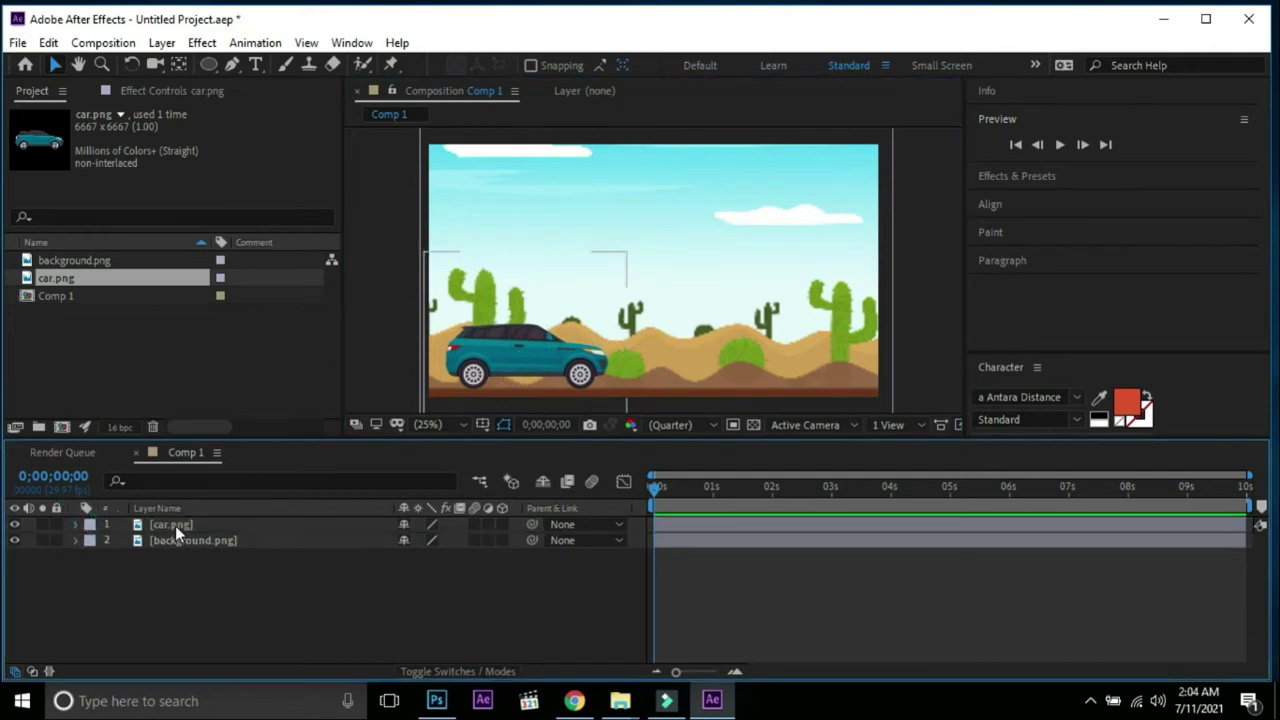
pyautogui.click(175, 525)
# Duplicate the car layer twice and rename the second layer wheel1.
pyautogui.hotkey('ctrl', 'd')
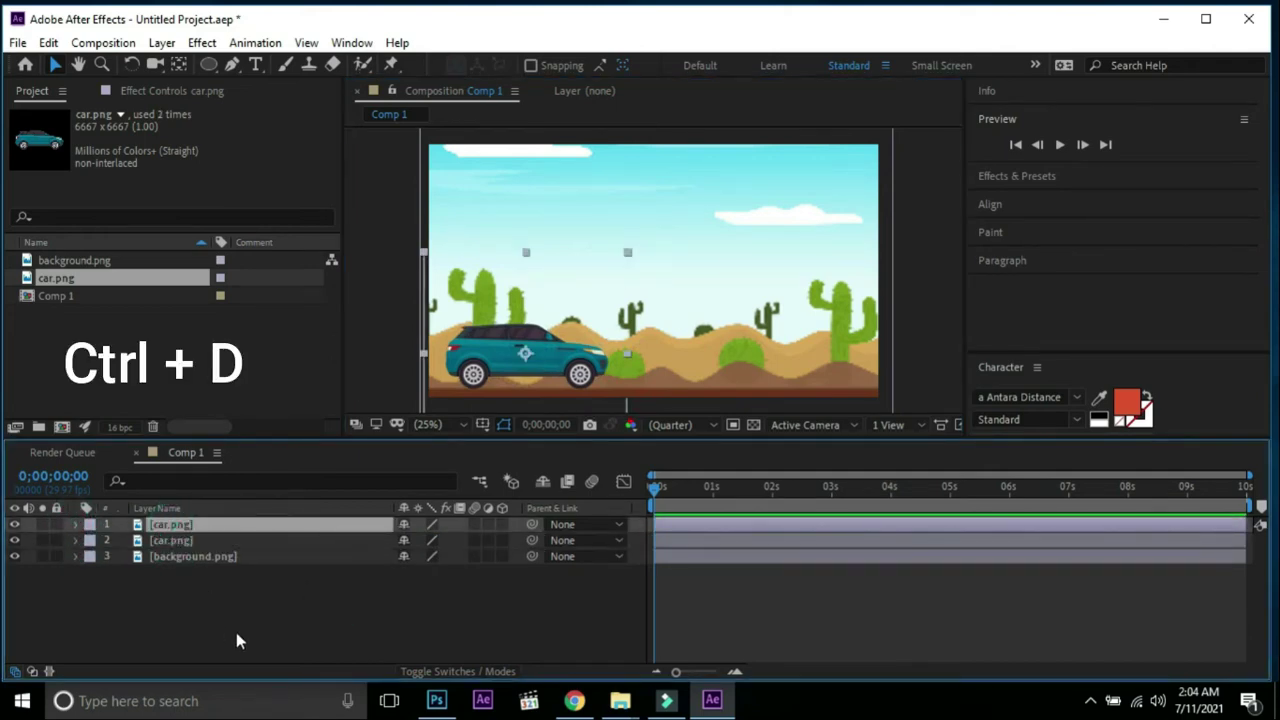
pyautogui.hotkey('ctrl', 'd')
pyautogui.rightClick(197, 541)
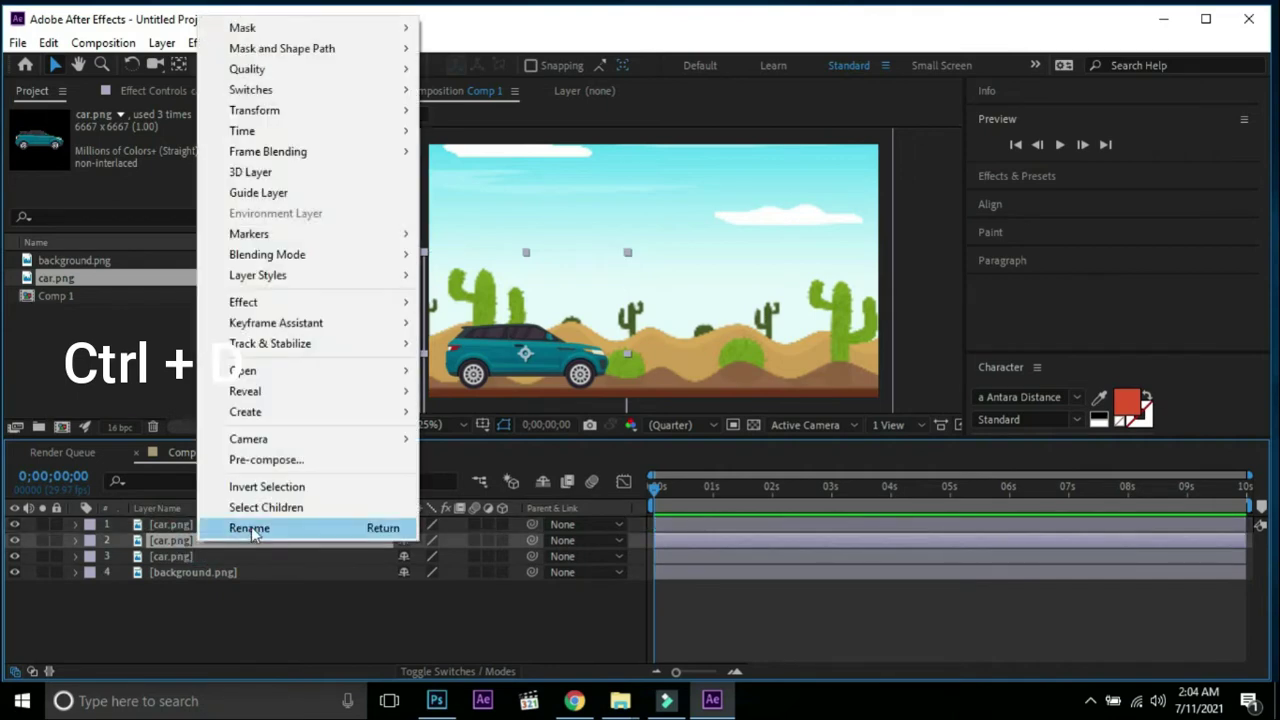
pyautogui.click(251, 528)
pyautogui.write('wheel1')
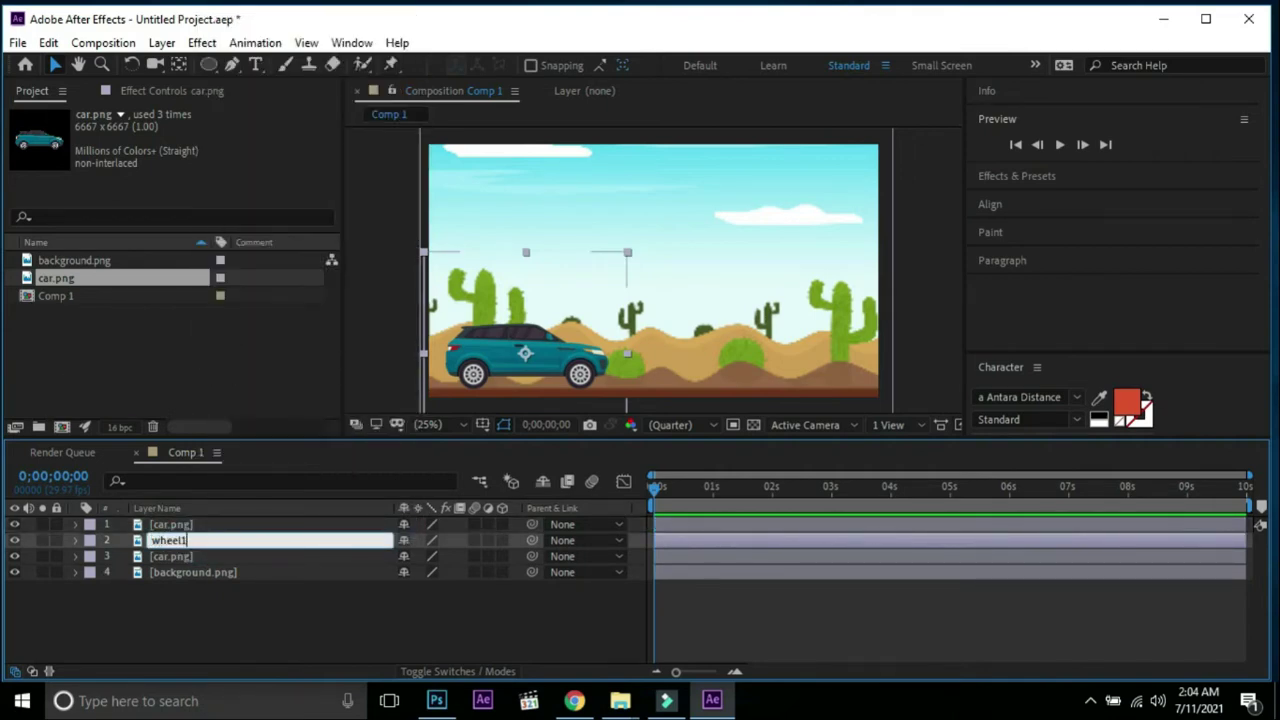
pyautogui.press('Return')
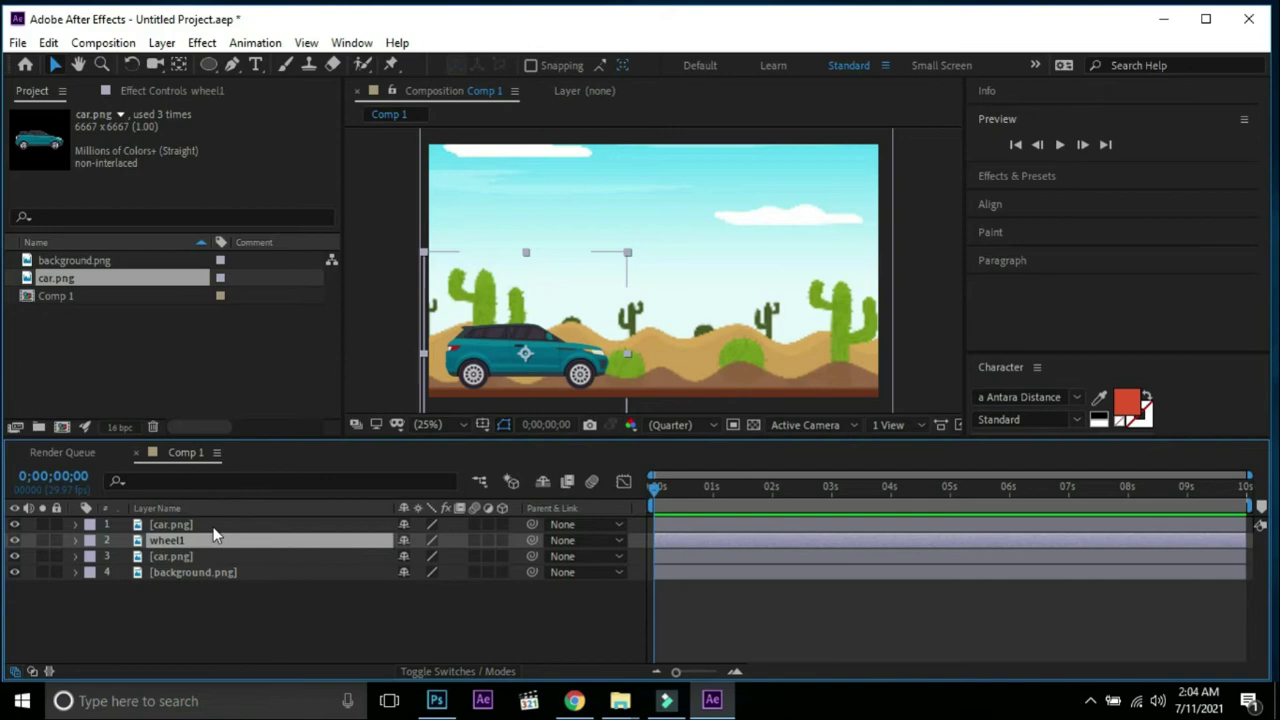
# Rename the top car copy to wheel2.
pyautogui.rightClick(202, 526)
pyautogui.click(262, 514)
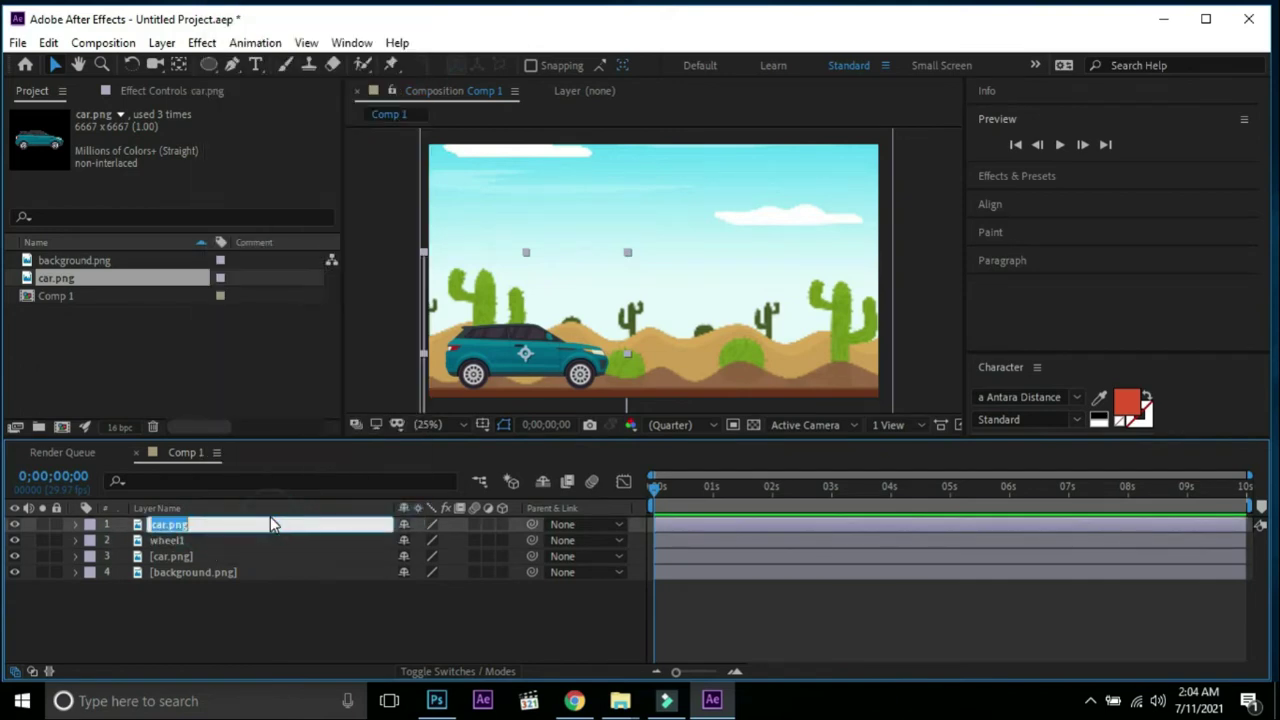
pyautogui.write('wheel2')
pyautogui.press('Return')
pyautogui.click(298, 603)
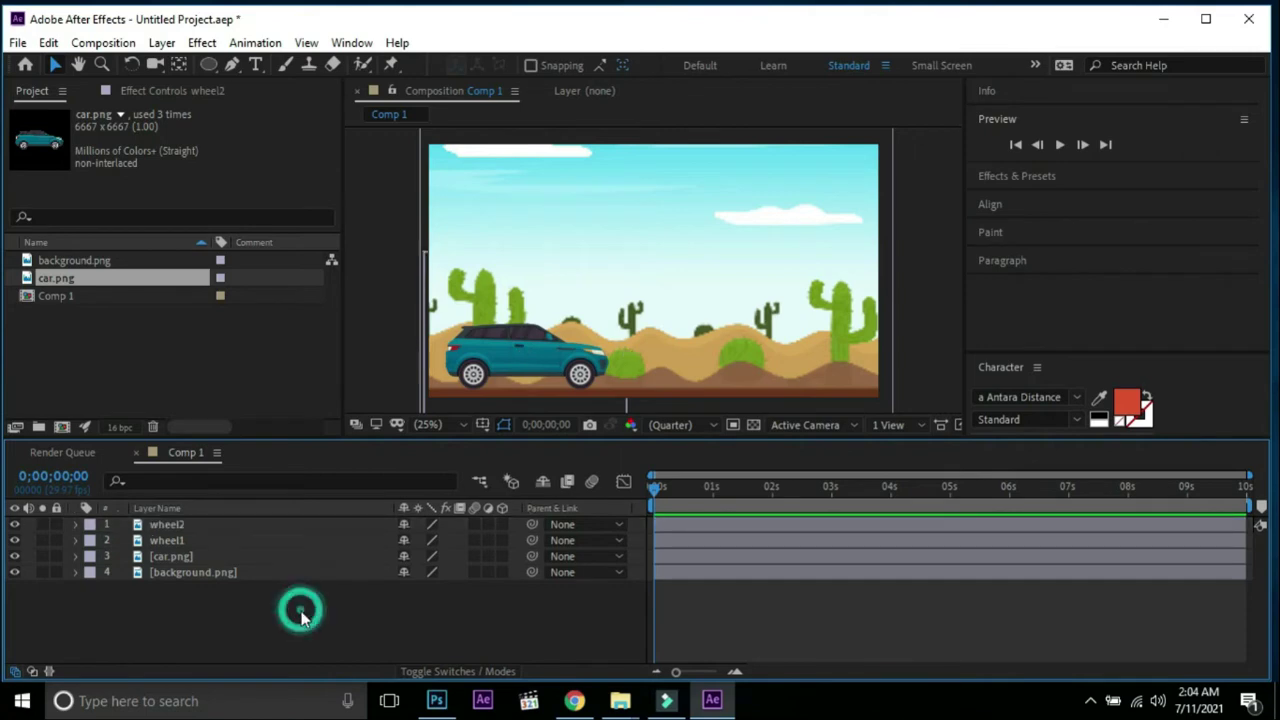
# Zoom in to frame the car body closely and select wheel1.
pyautogui.scroll(2, 697, 297)
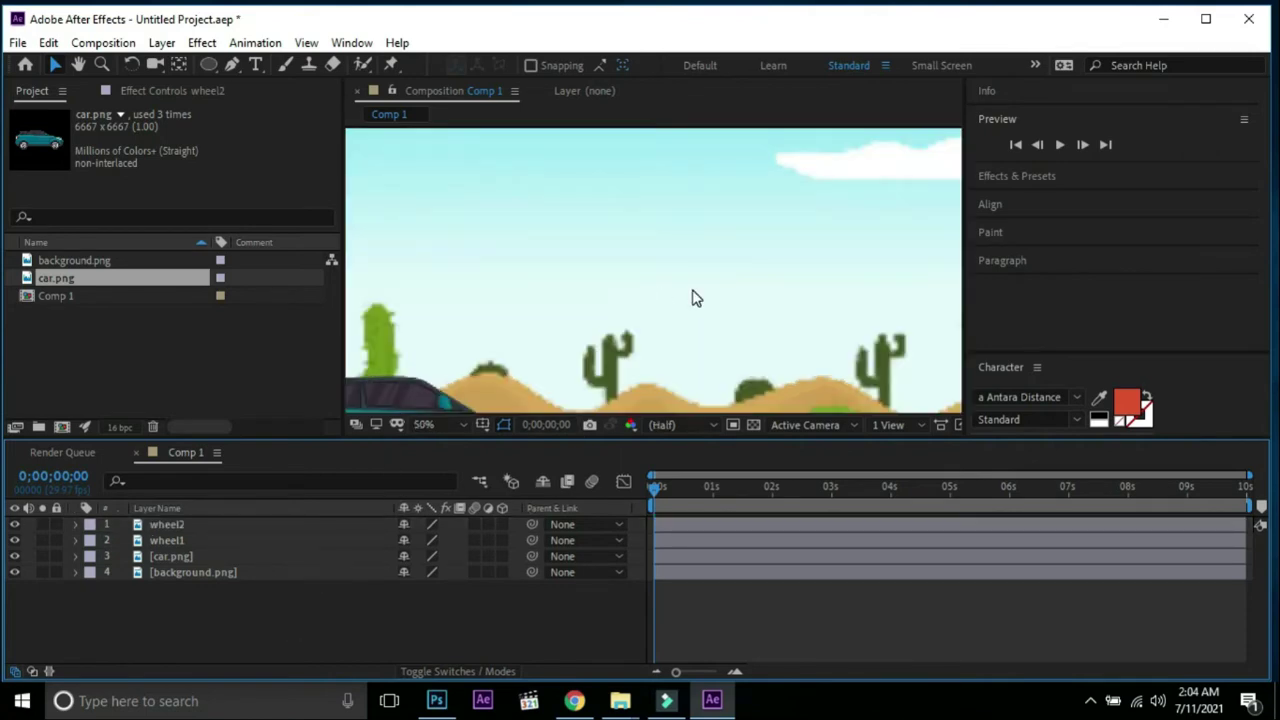
pyautogui.moveTo(571, 337); pyautogui.dragTo(690, 303)
pyautogui.scroll(2, 688, 294)
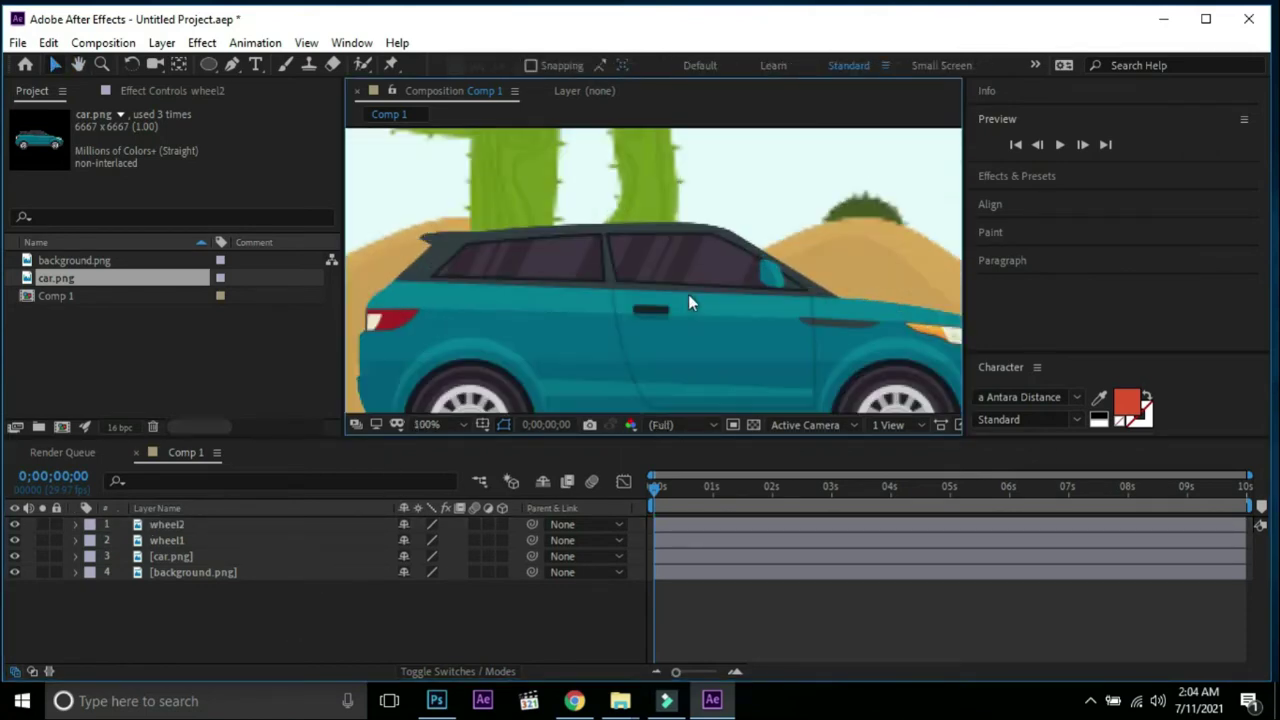
pyautogui.moveTo(614, 277); pyautogui.dragTo(632, 244)
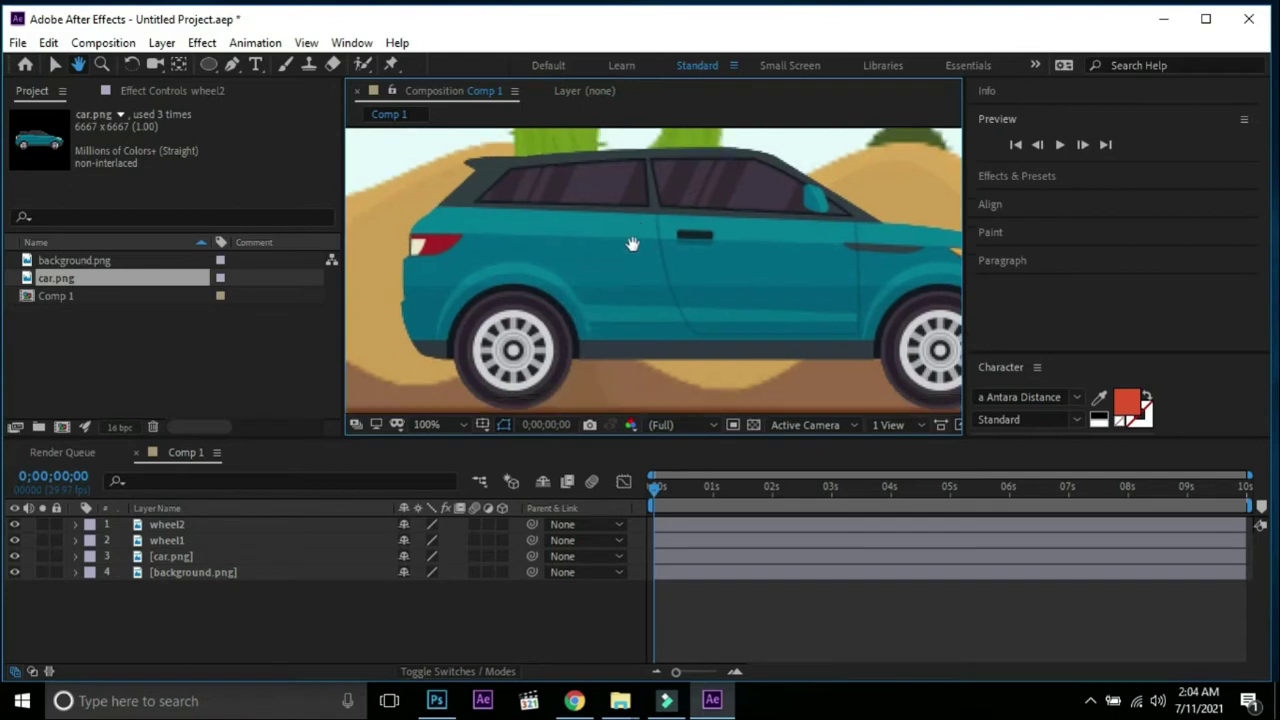
pyautogui.click(209, 541)
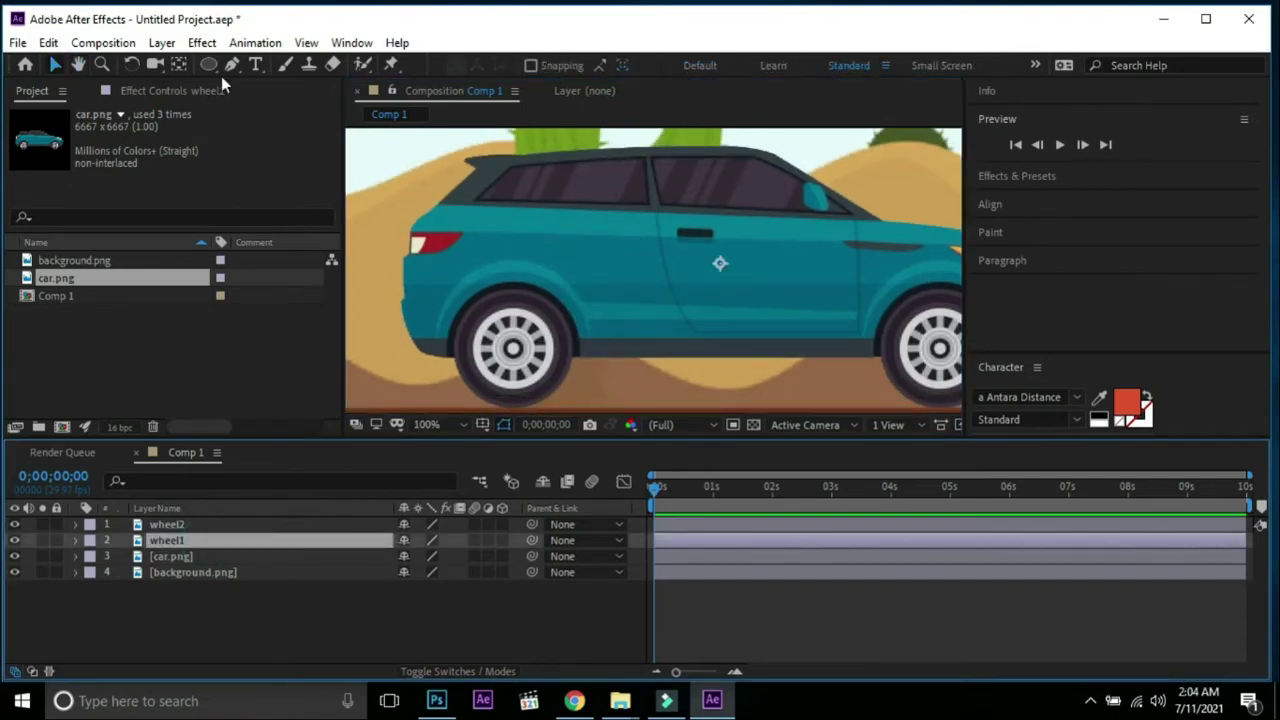
# Draw a circular ellipse mask on wheel1 around the rear wheel.
pyautogui.moveTo(221, 76); pyautogui.dragTo(256, 108)
pyautogui.click(256, 108)
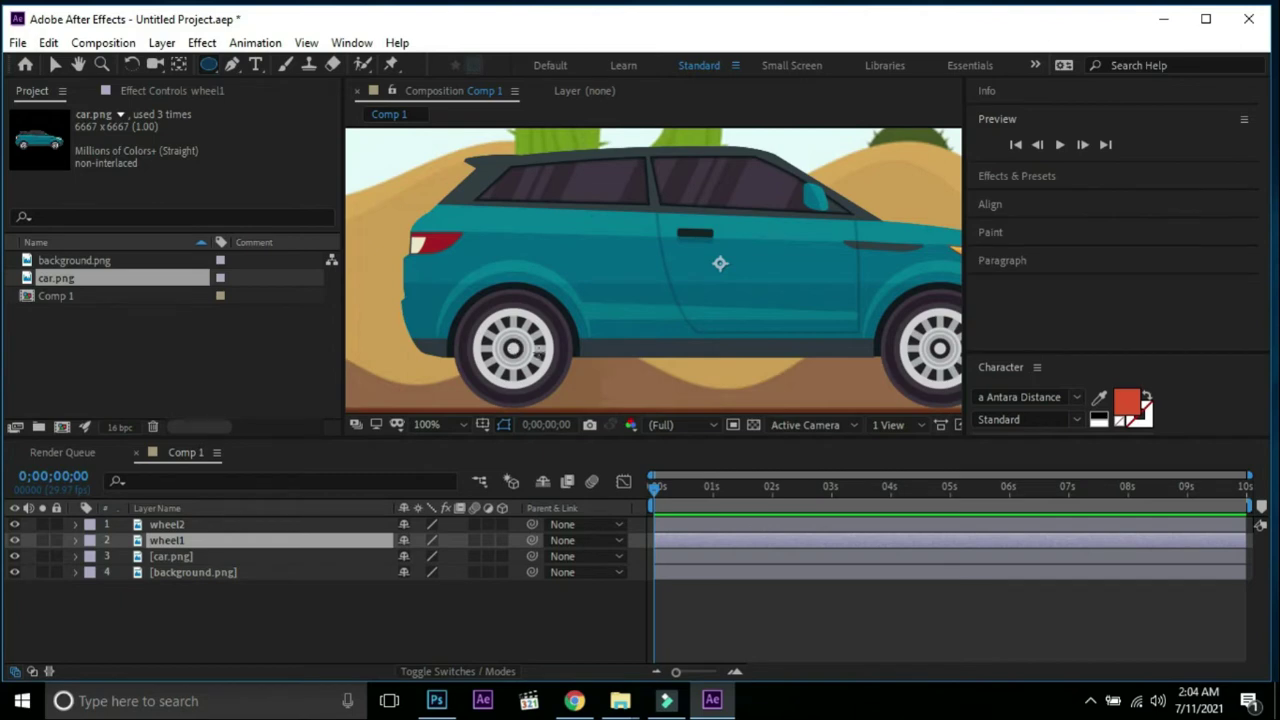
pyautogui.moveTo(512, 348); pyautogui.dragTo(572, 380)
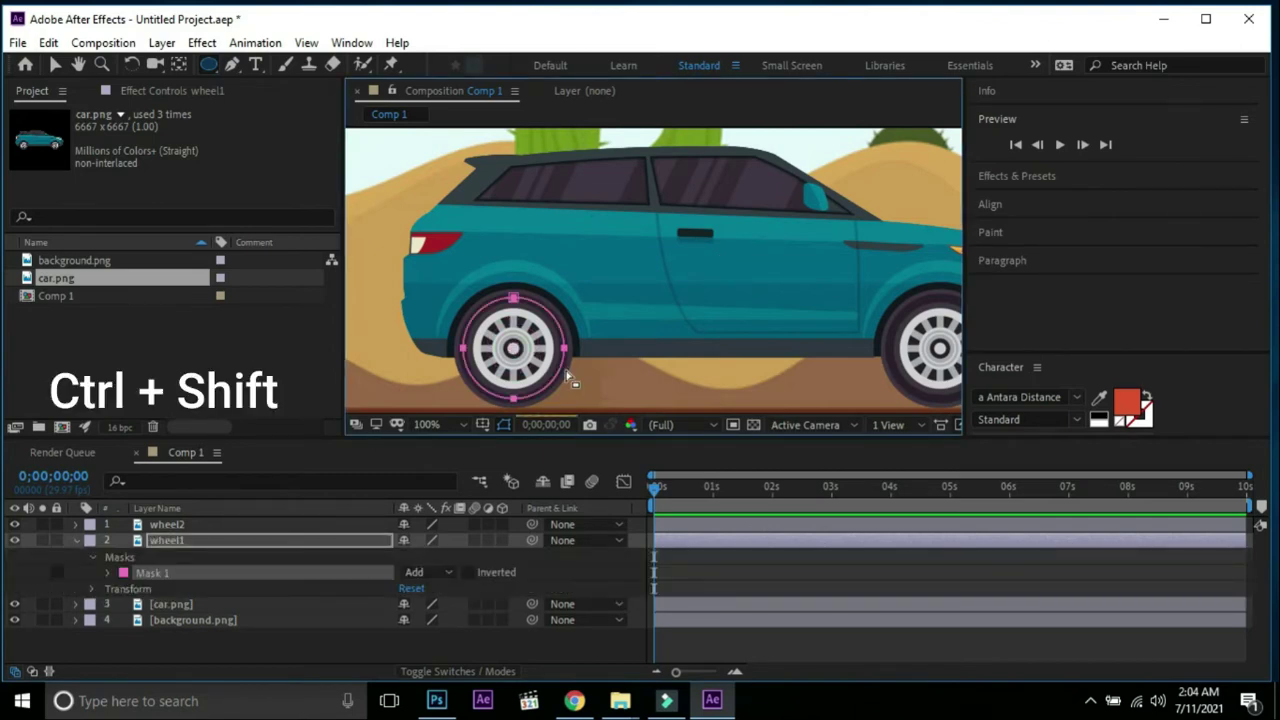
pyautogui.hotkey('ctrl', '`')
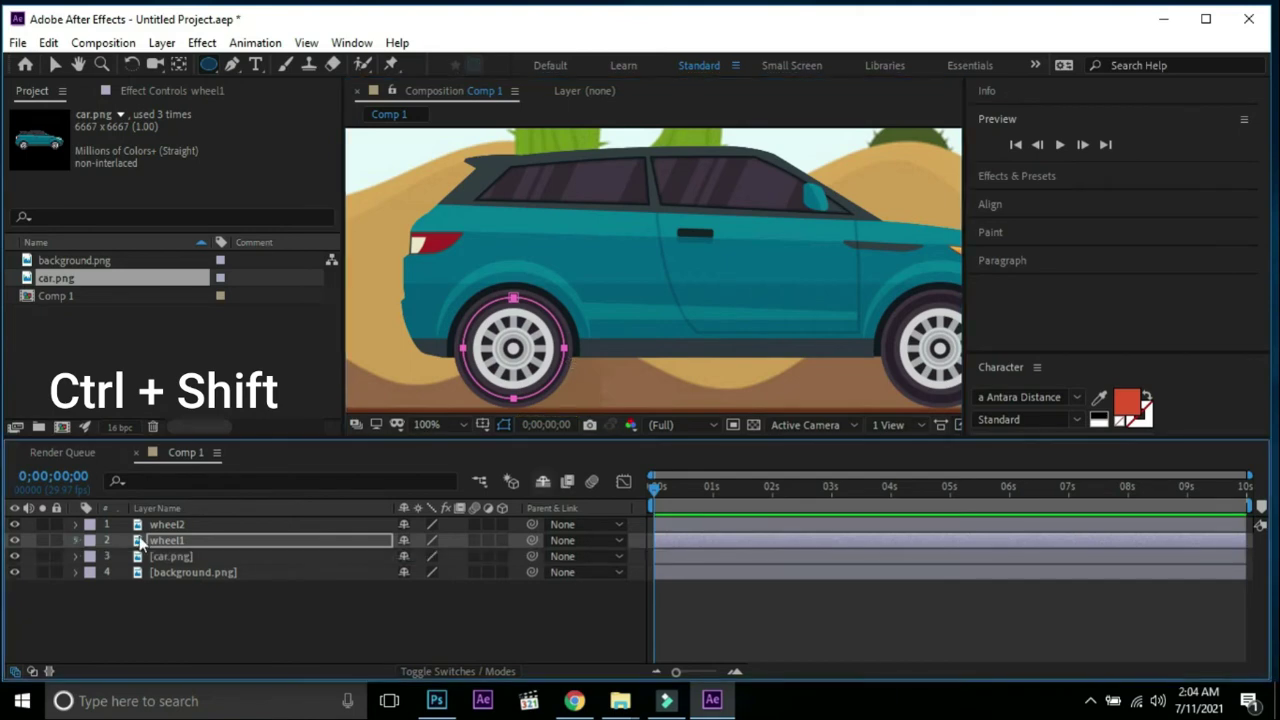
# Draw a circular mask on wheel2 ringing the front wheel.
pyautogui.click(178, 524)
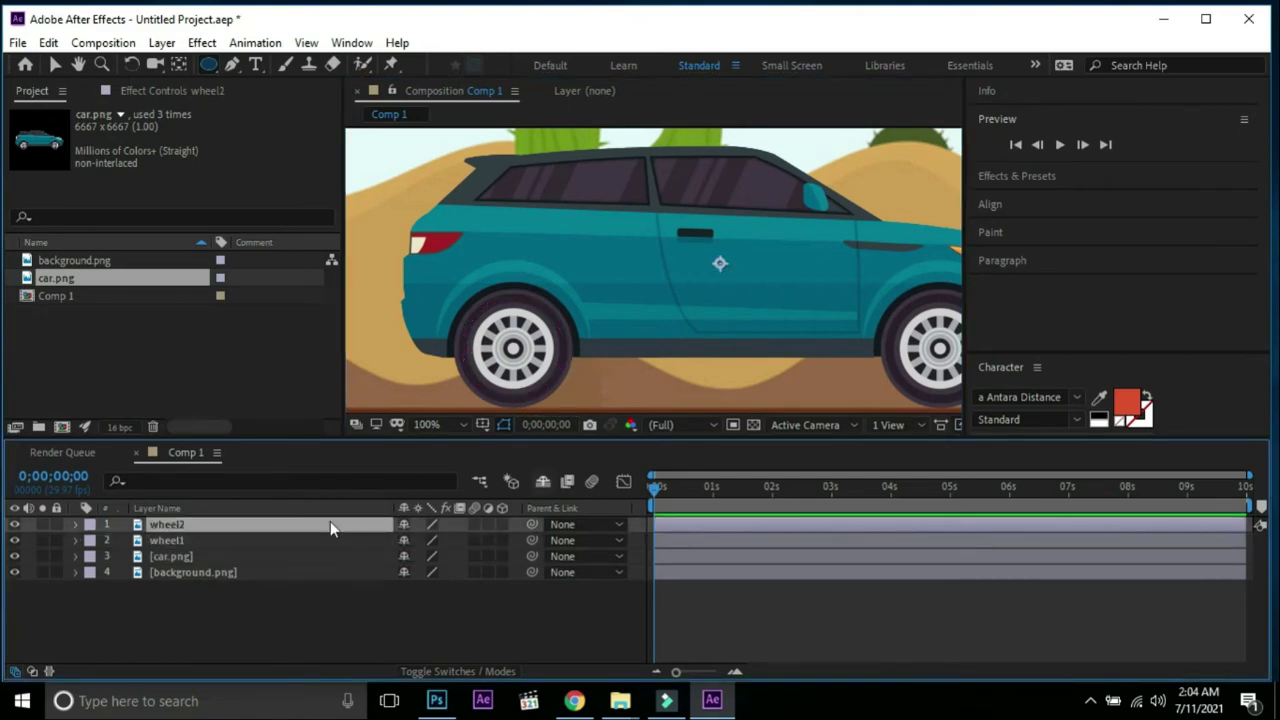
pyautogui.moveTo(793, 311); pyautogui.dragTo(540, 366)
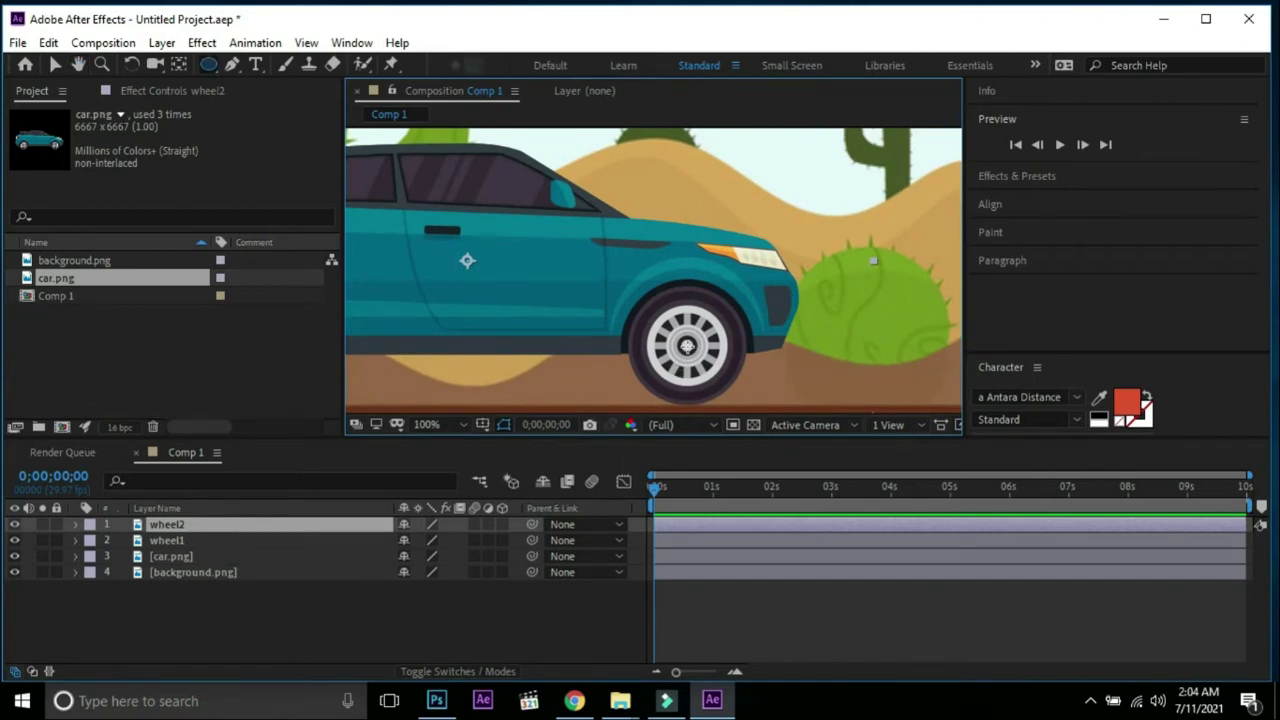
pyautogui.moveTo(687, 345); pyautogui.dragTo(688, 346)
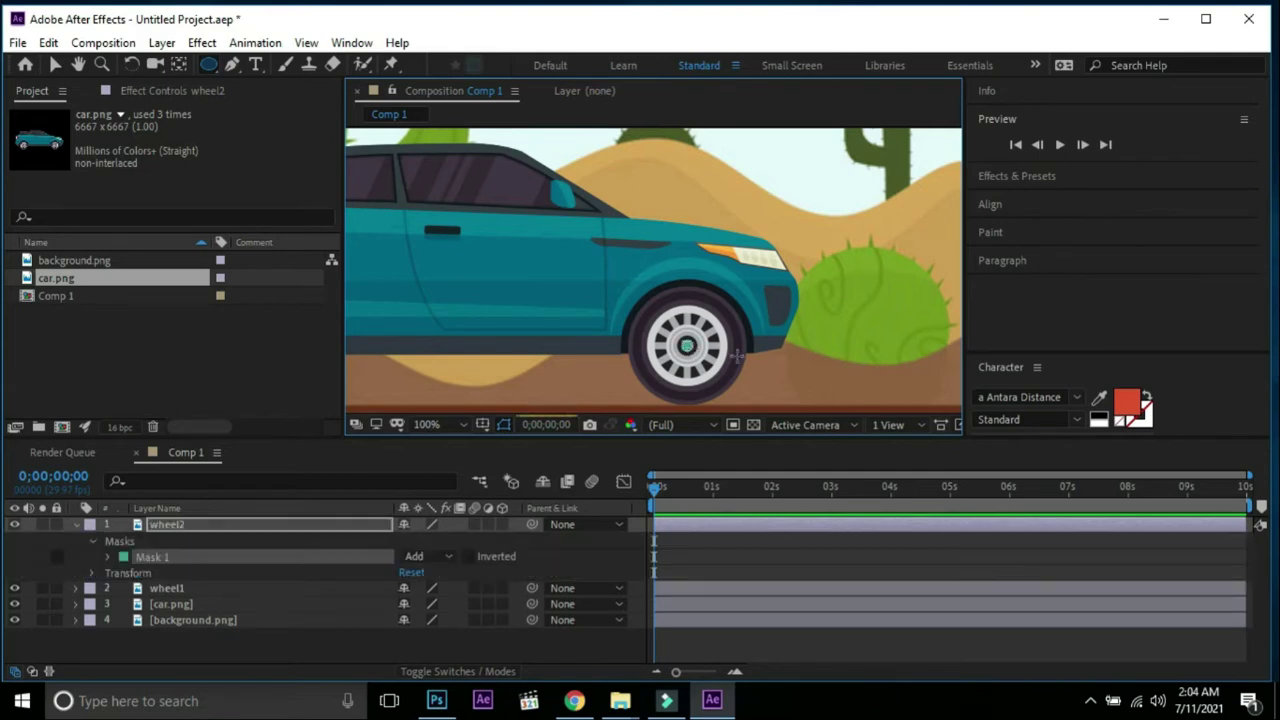
pyautogui.moveTo(687, 345); pyautogui.dragTo(740, 363)
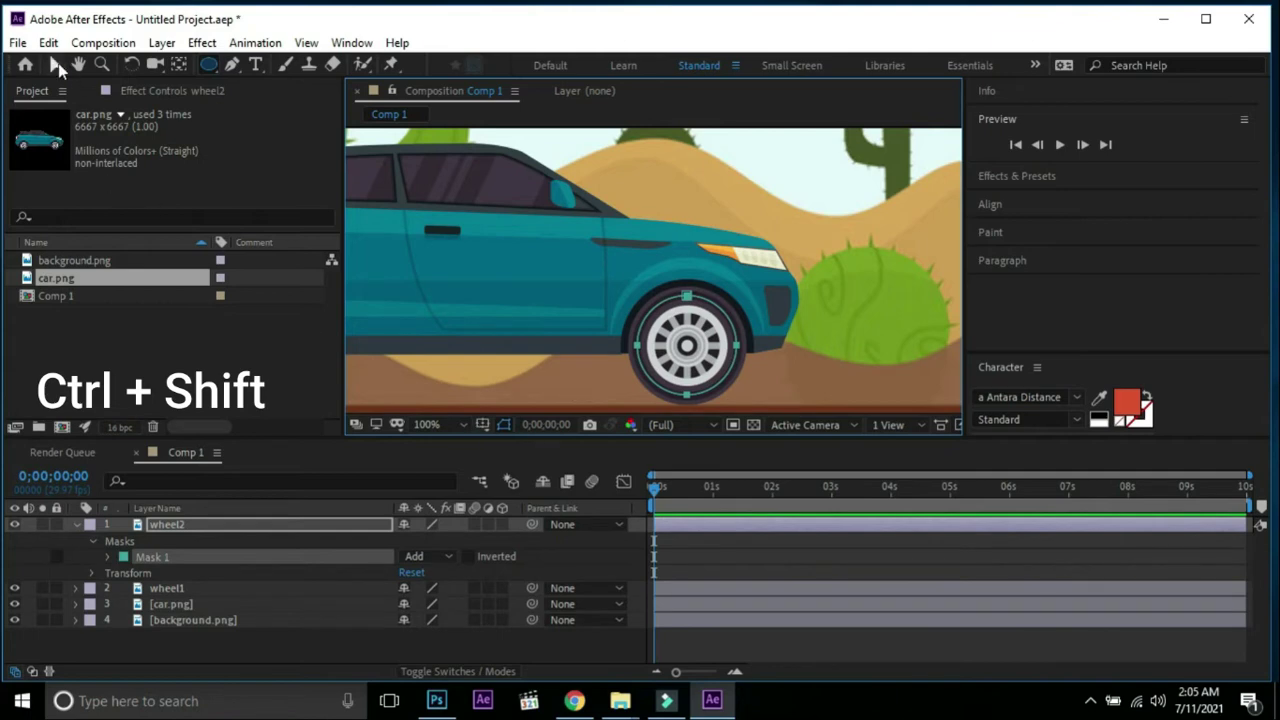
pyautogui.click(55, 64)
pyautogui.click(75, 525)
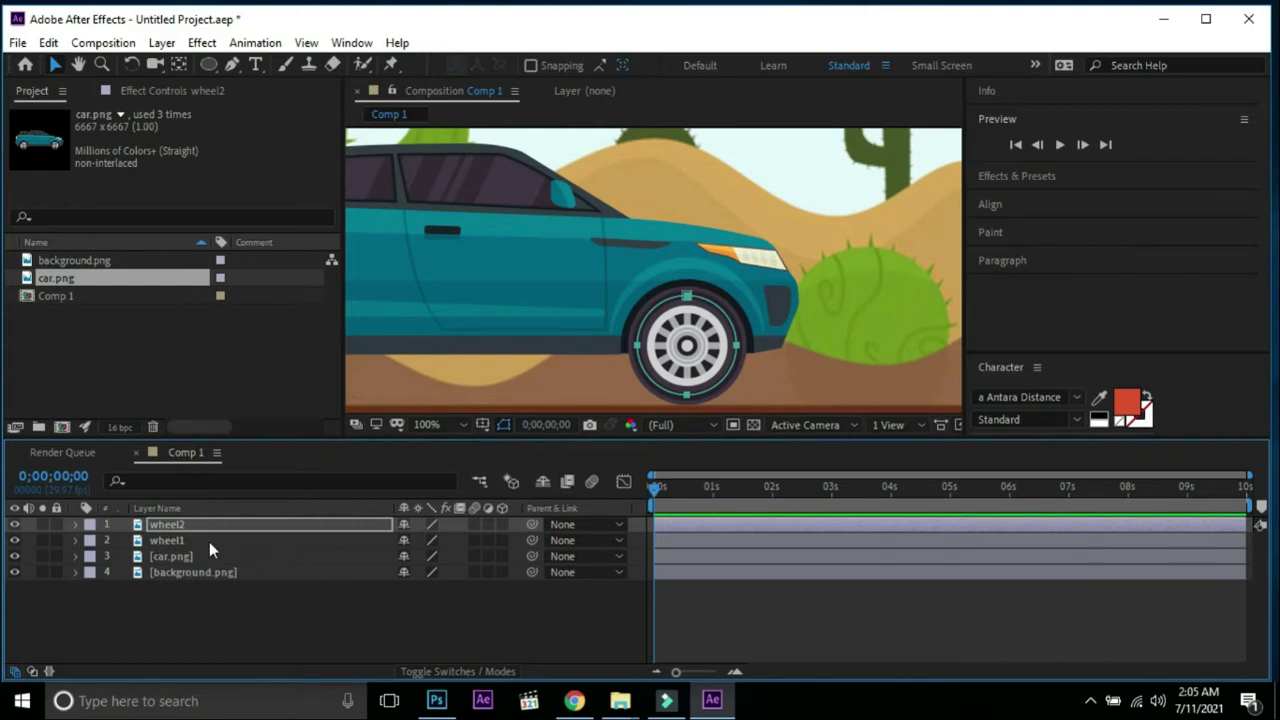
# Pan to the rear wheel and give wheel1's Rotation the expression time*200.
pyautogui.press('h')
pyautogui.moveTo(491, 300); pyautogui.dragTo(662, 301)
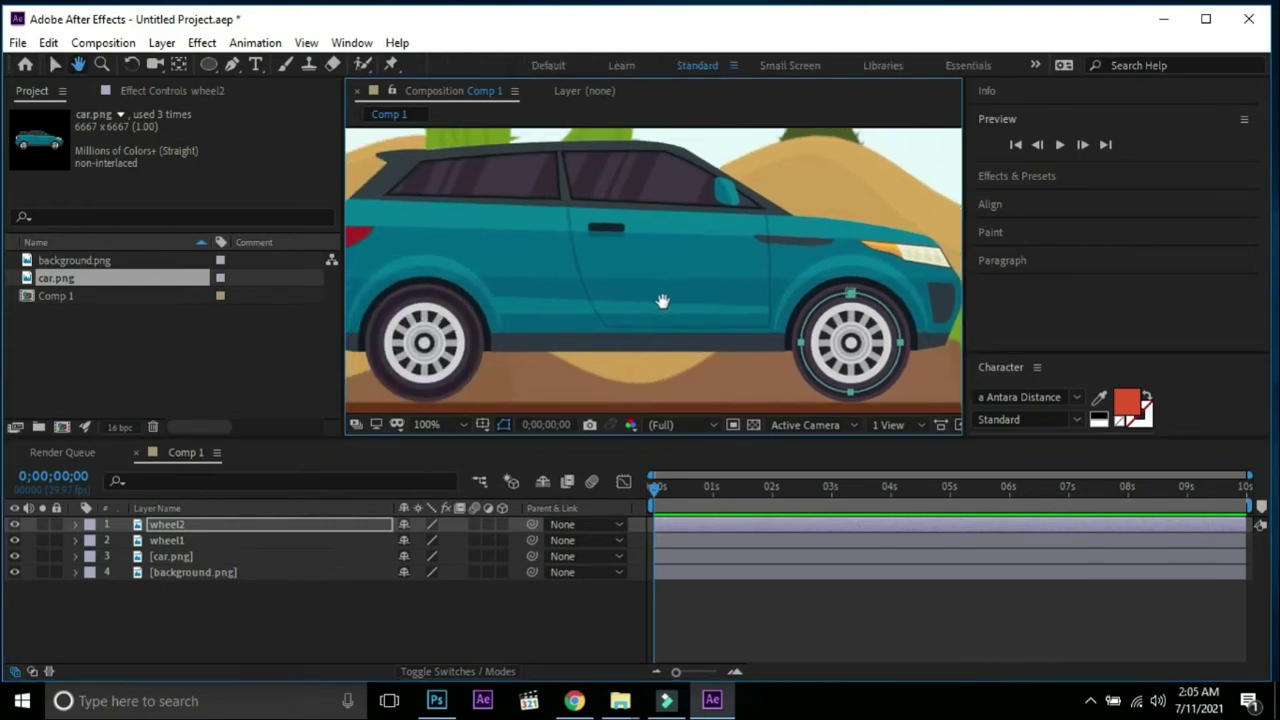
pyautogui.press('v')
pyautogui.click(223, 541)
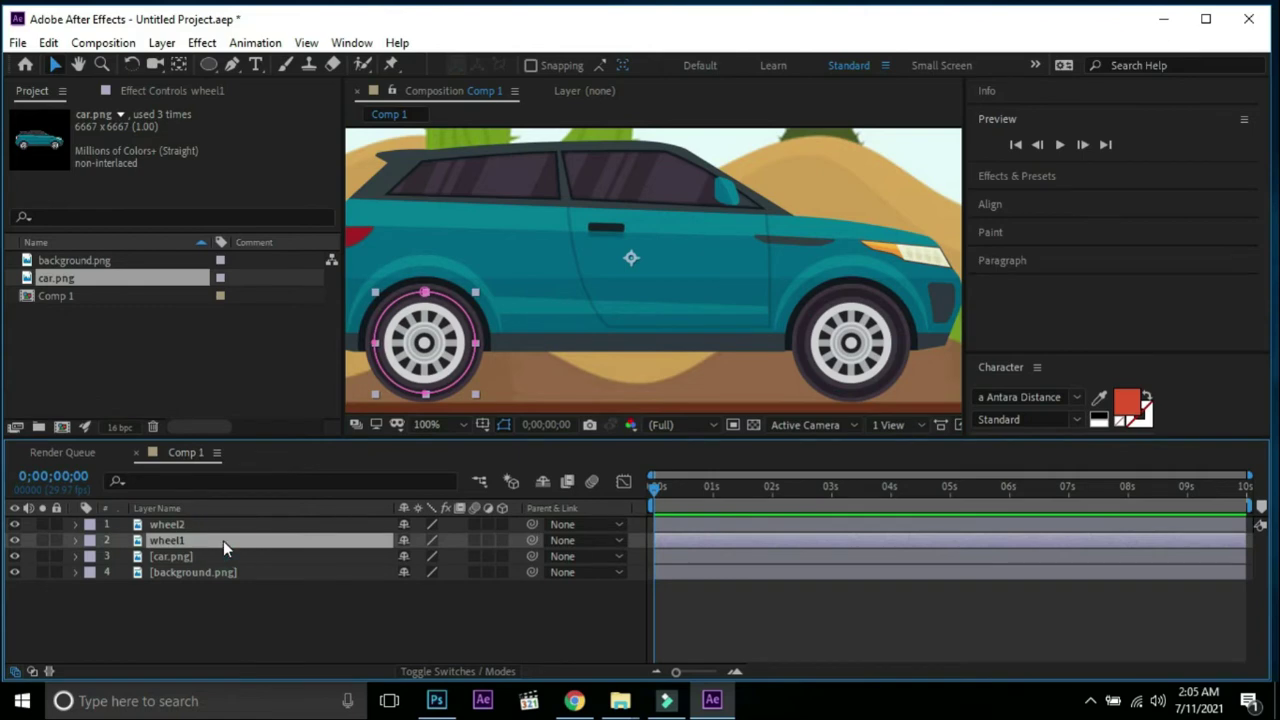
pyautogui.press('r')
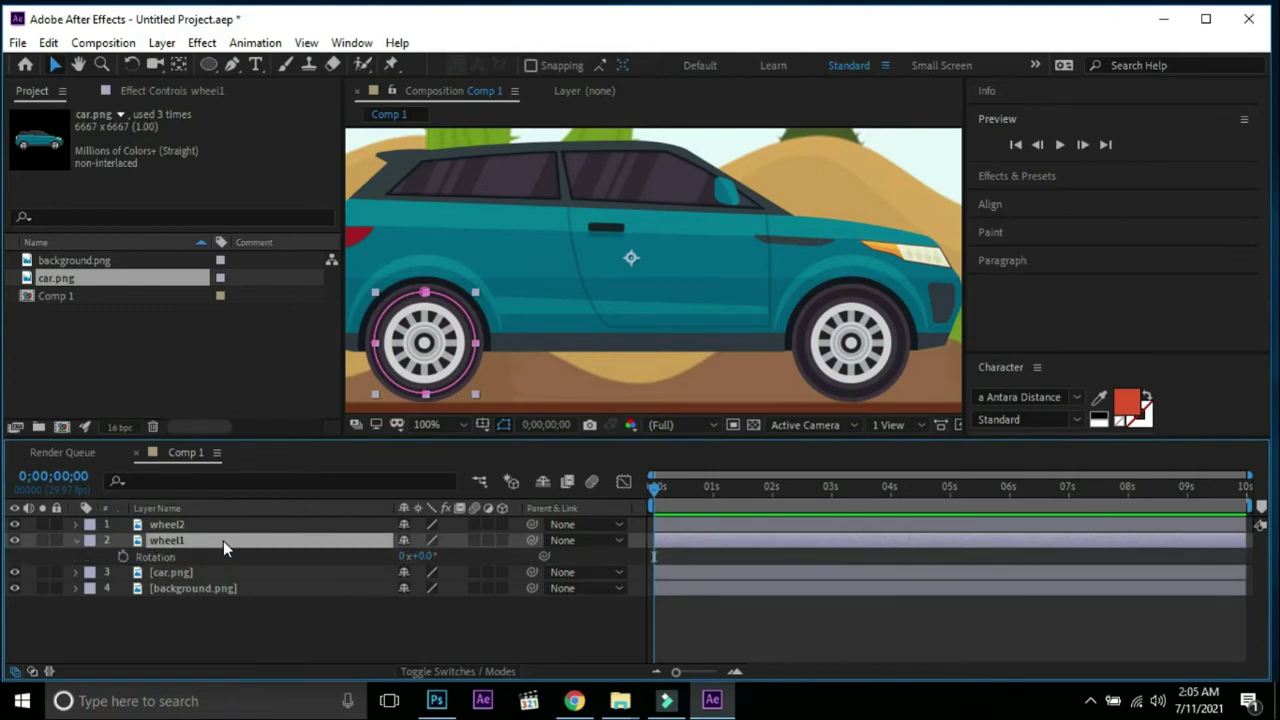
pyautogui.keyDown('alt'); pyautogui.click(122, 557); pyautogui.keyUp('alt')
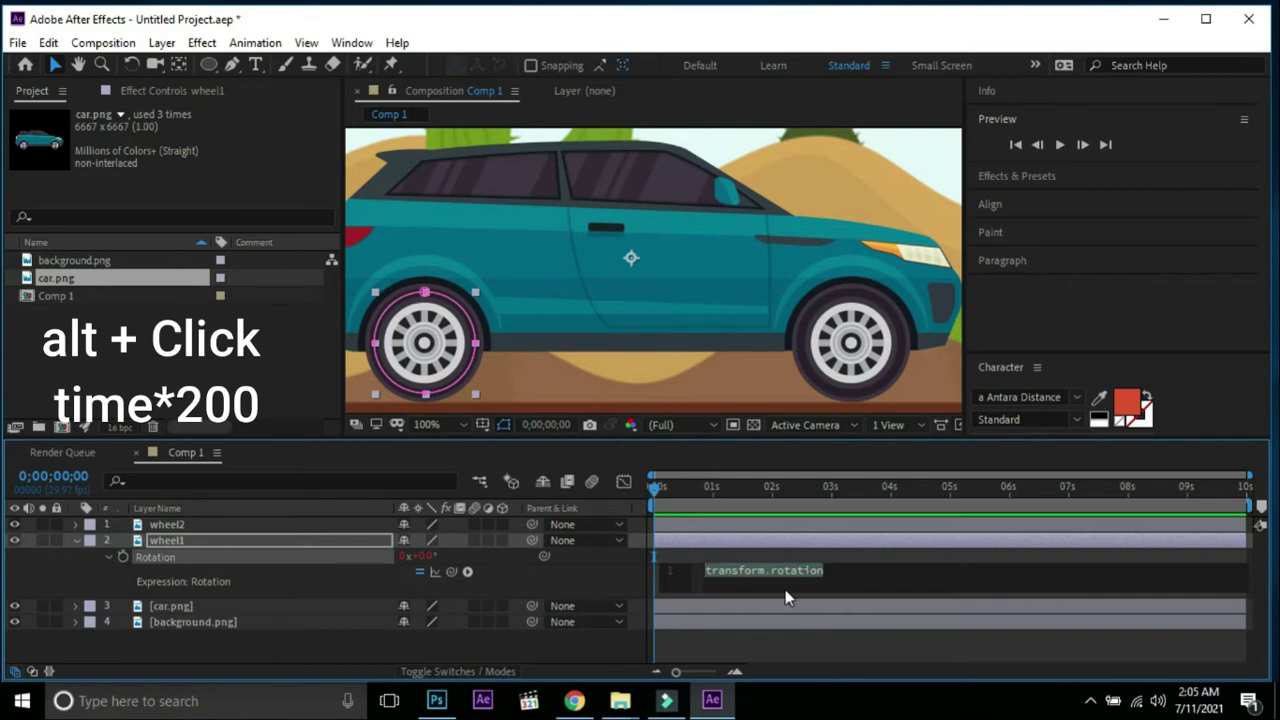
pyautogui.write('time')
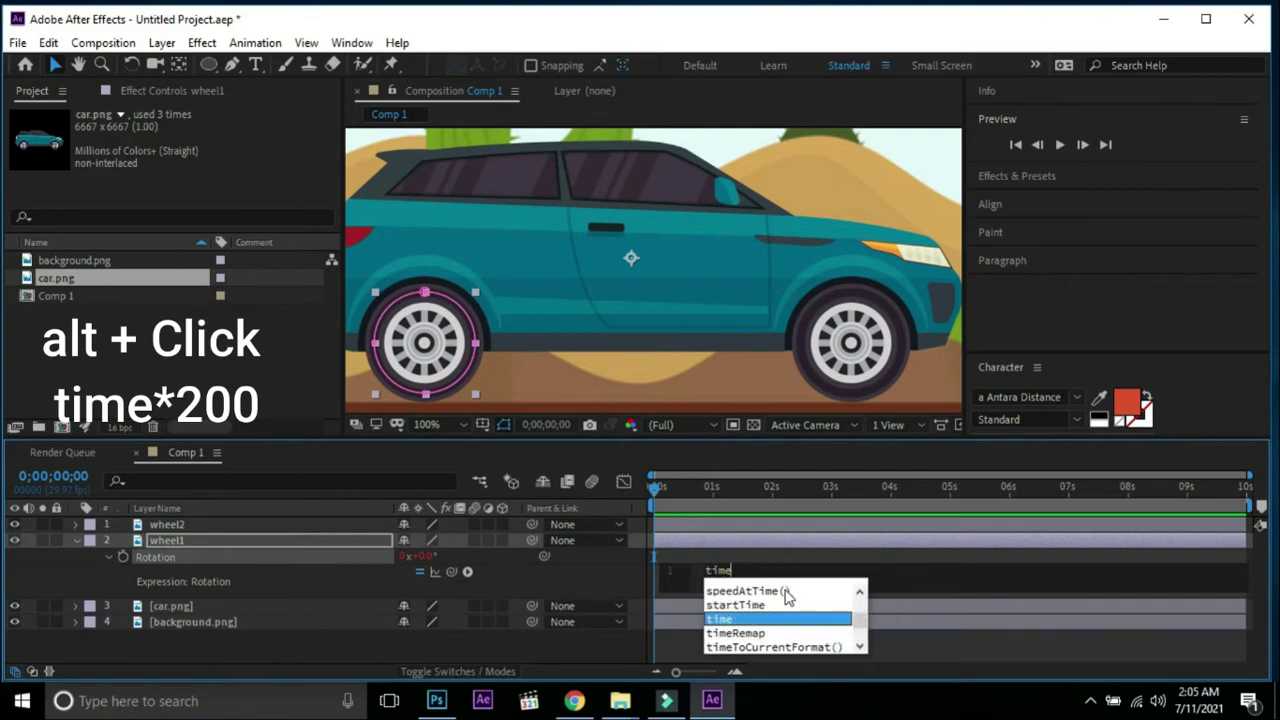
pyautogui.write('*200')
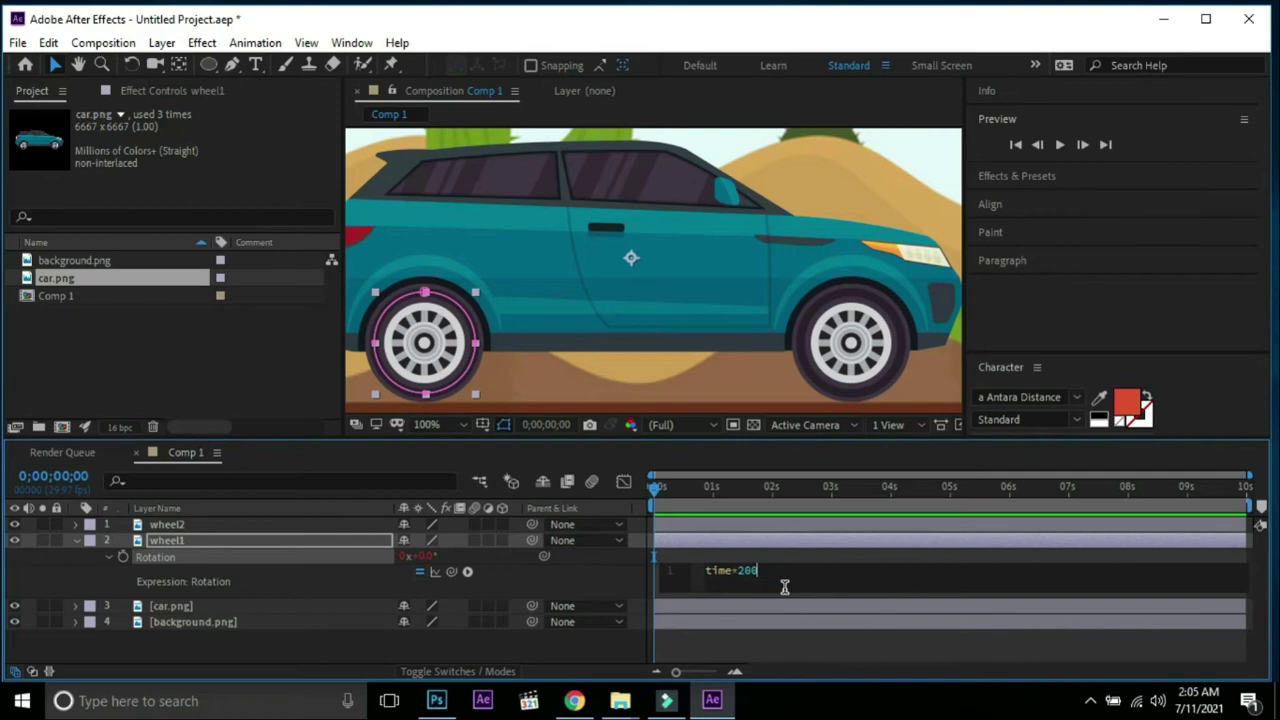
pyautogui.click(344, 545)
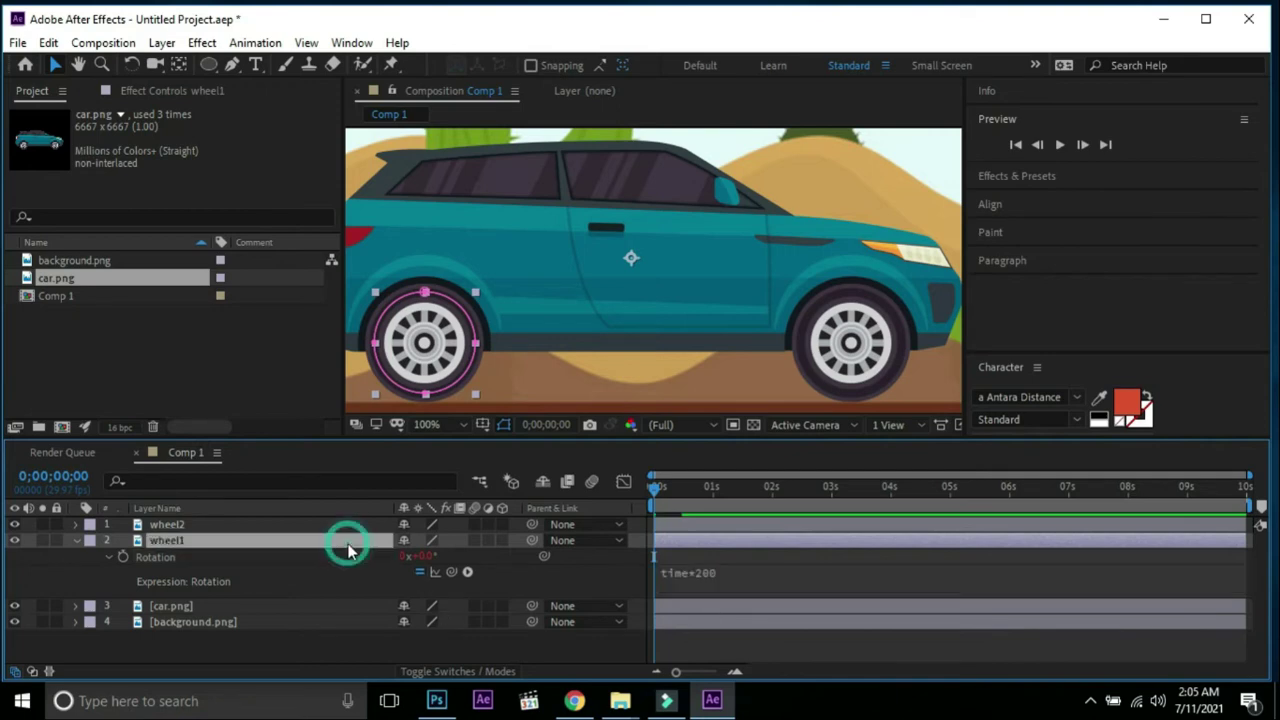
# Add the expression time*200 to wheel2's Rotation and collapse the layer.
pyautogui.click(77, 541)
pyautogui.click(179, 525)
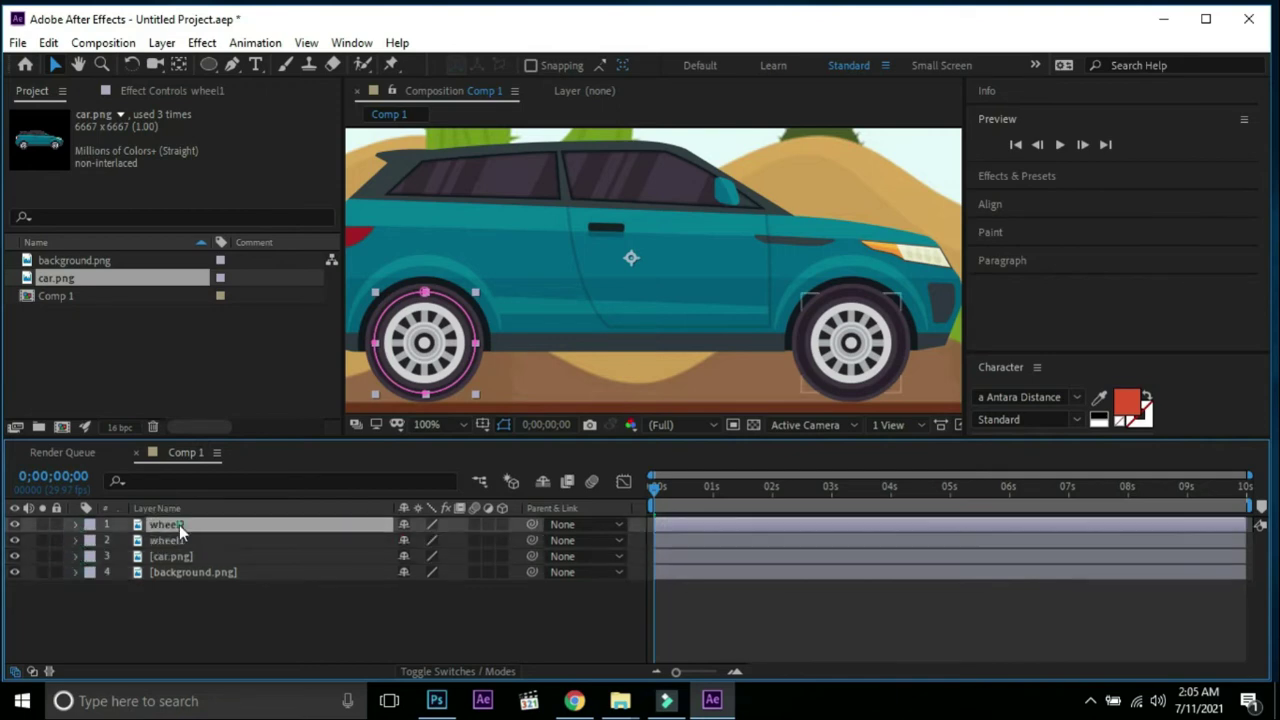
pyautogui.press('r')
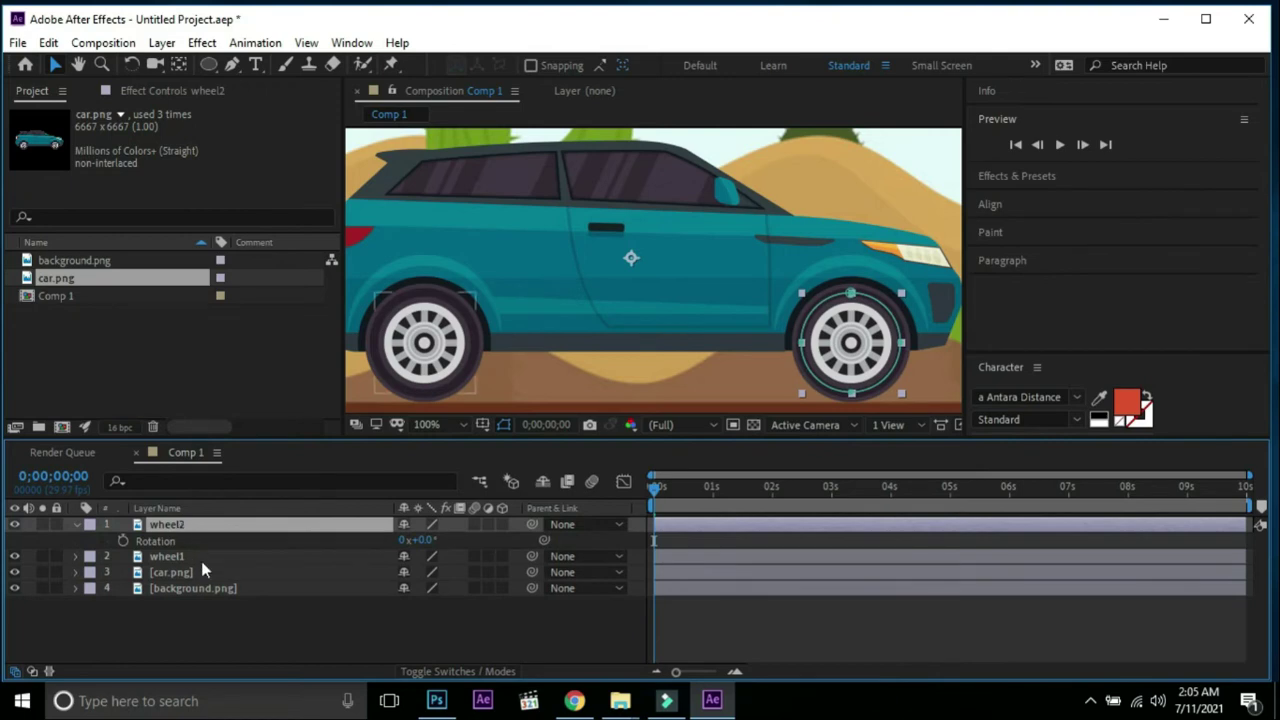
pyautogui.keyDown('alt'); pyautogui.click(122, 540); pyautogui.keyUp('alt')
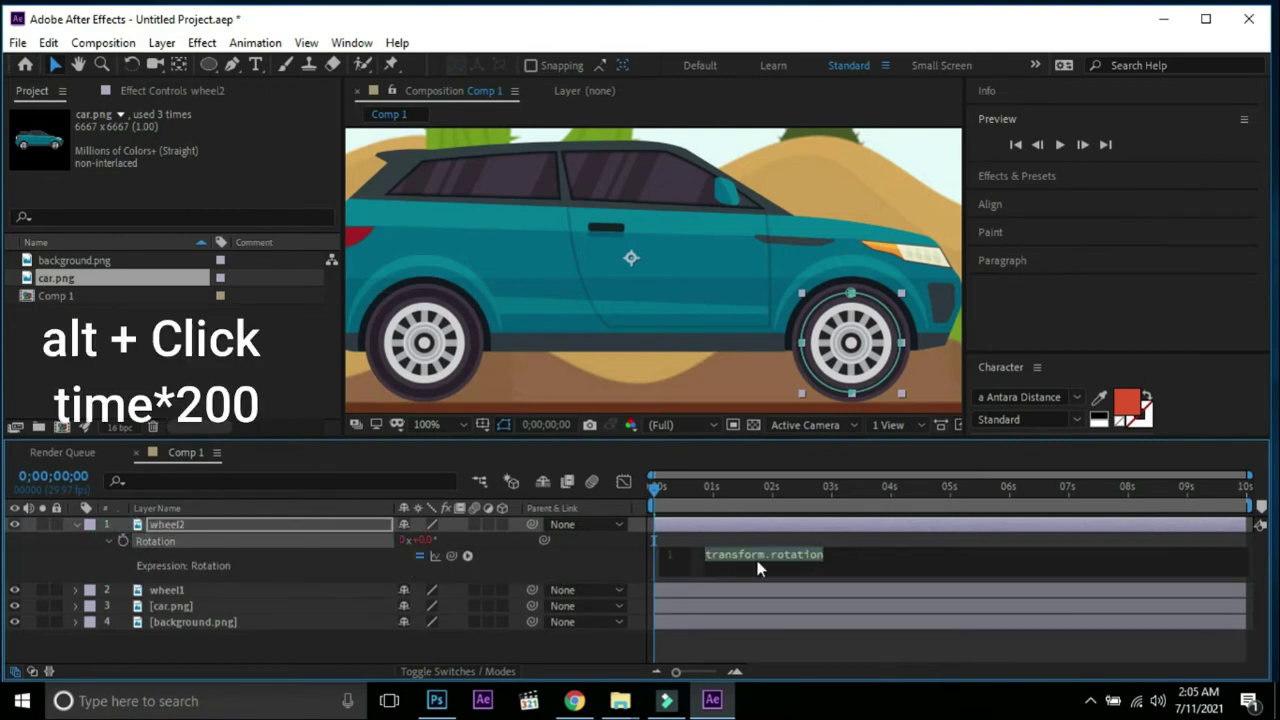
pyautogui.write('tim')
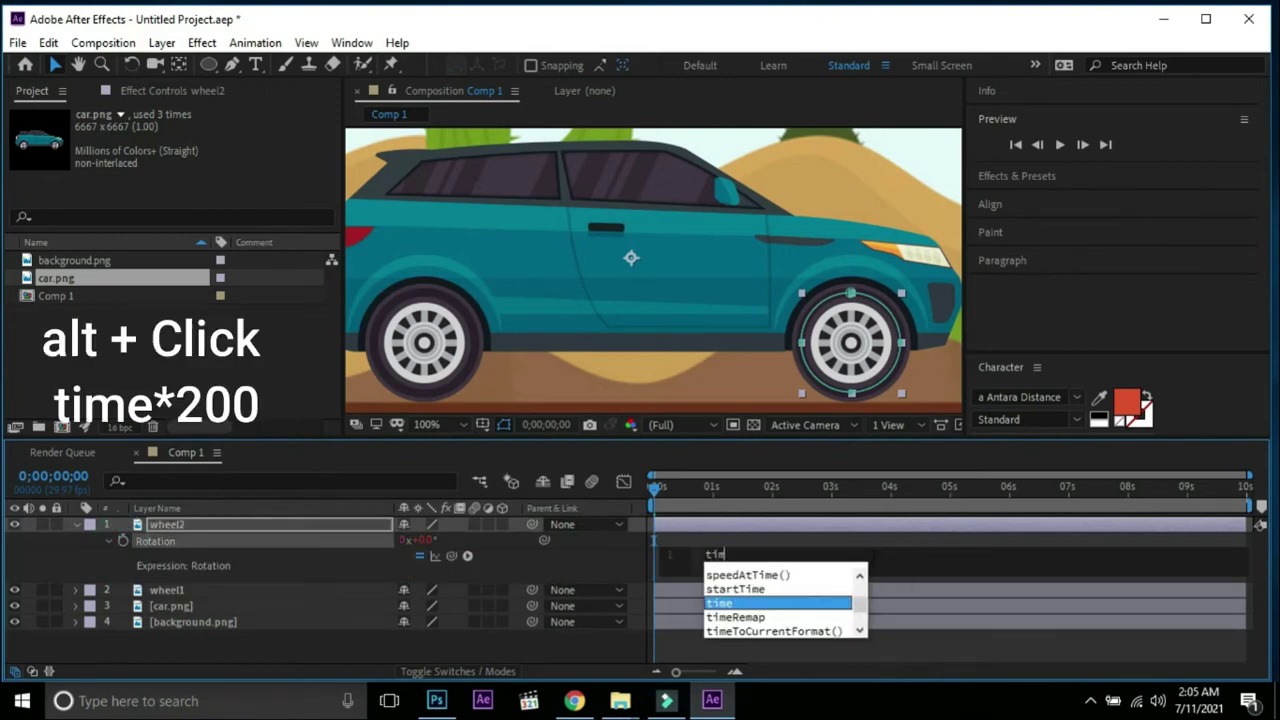
pyautogui.write('e*200')
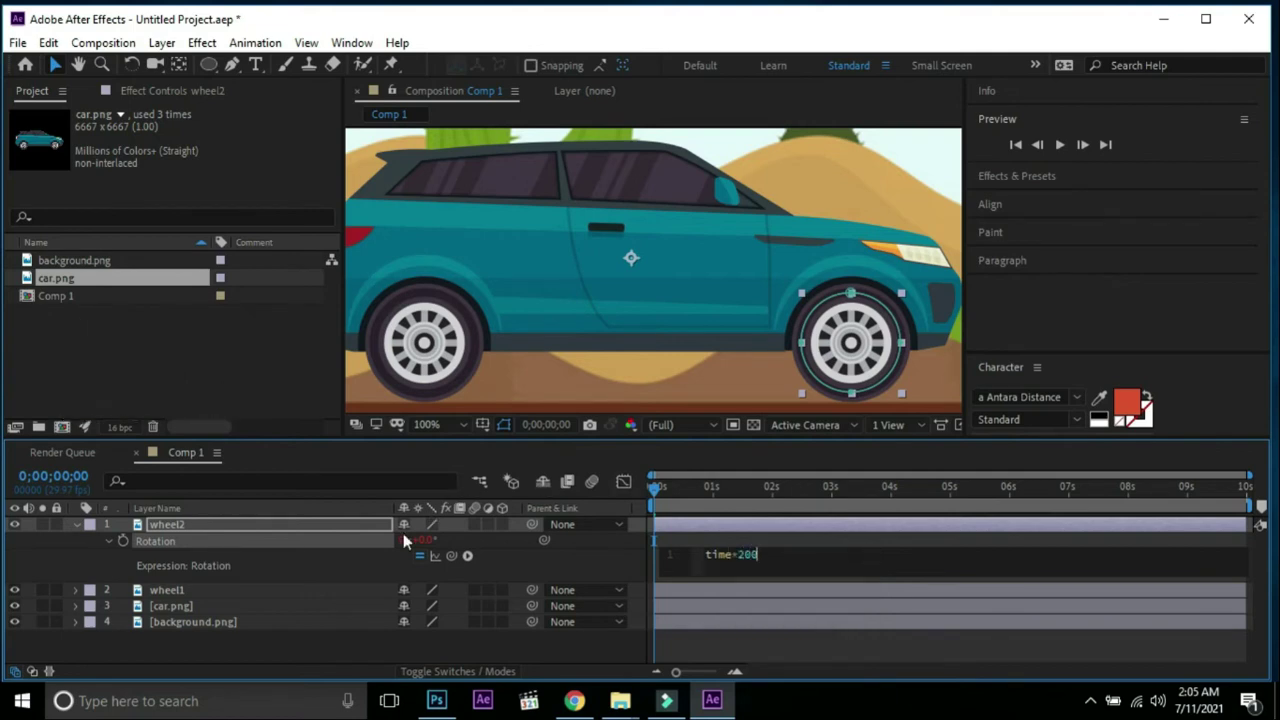
pyautogui.click(370, 532)
pyautogui.click(78, 527)
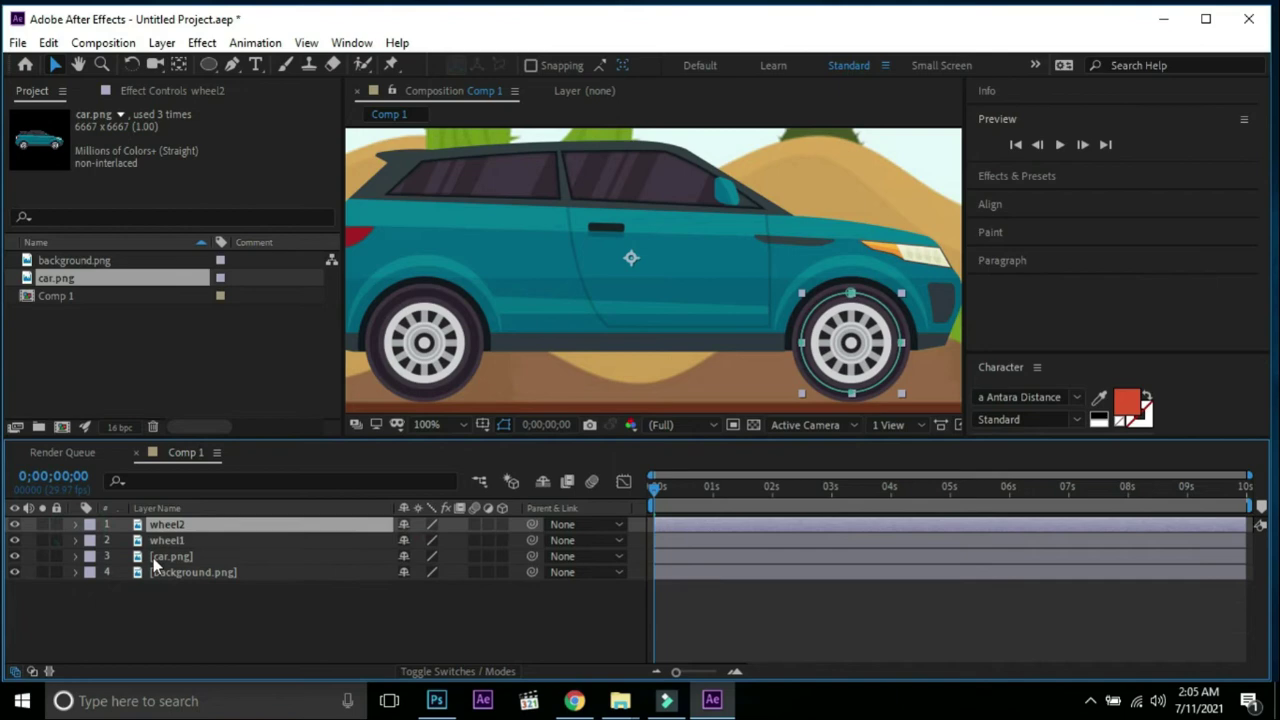
# Move wheel1's anchor point onto the rear wheel's centre with the Pan Behind tool.
pyautogui.click(199, 541)
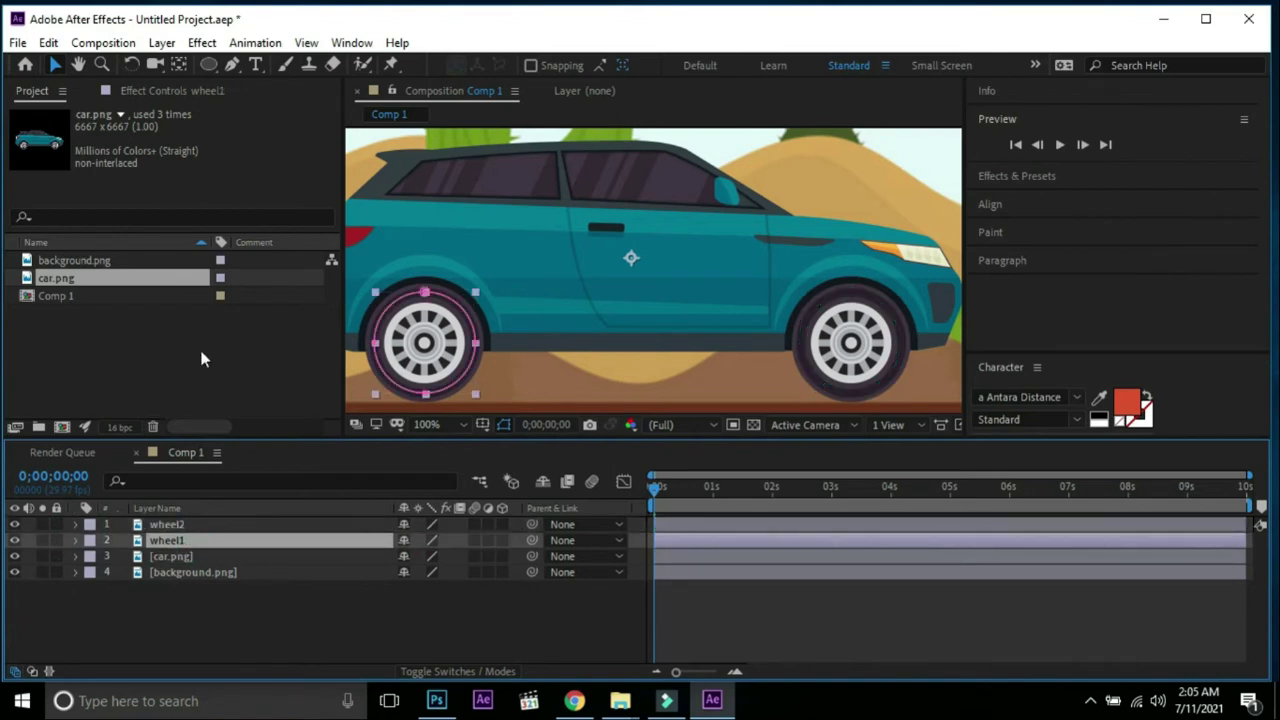
pyautogui.click(178, 65)
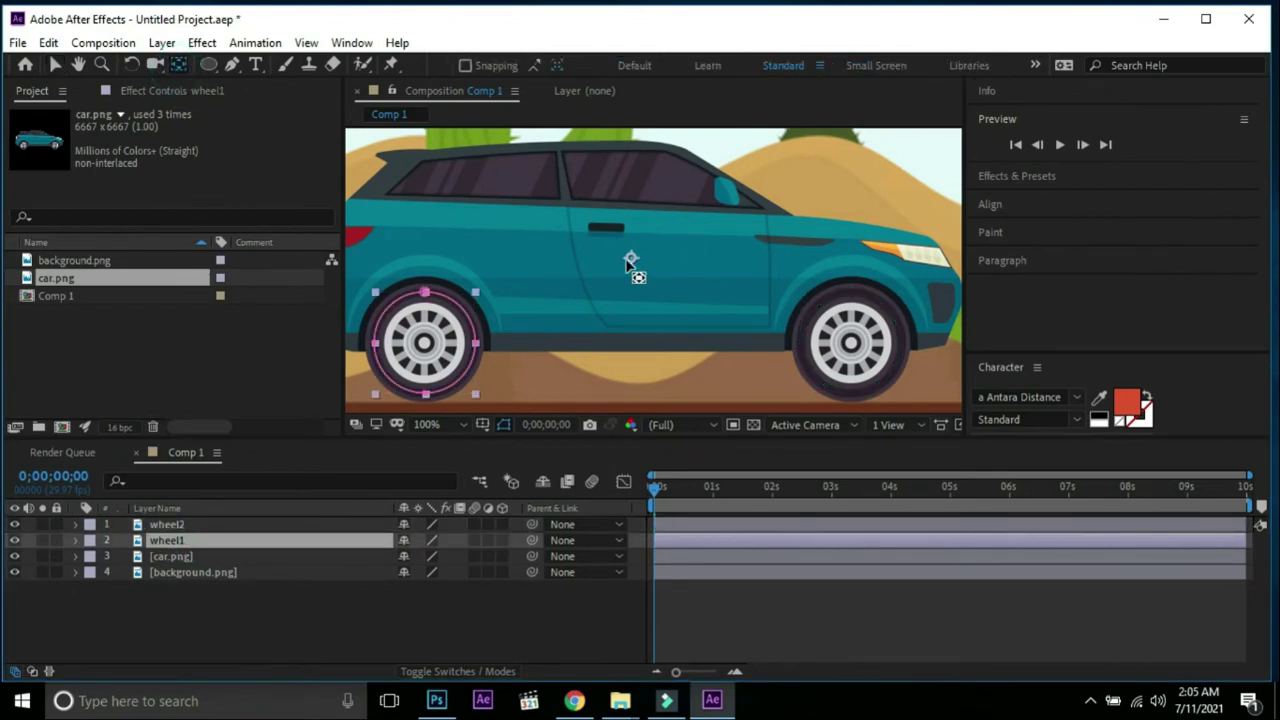
pyautogui.moveTo(623, 268)
pyautogui.mouseDown()
pyautogui.moveTo(438, 355)
pyautogui.moveTo(426, 345)
pyautogui.mouseUp()
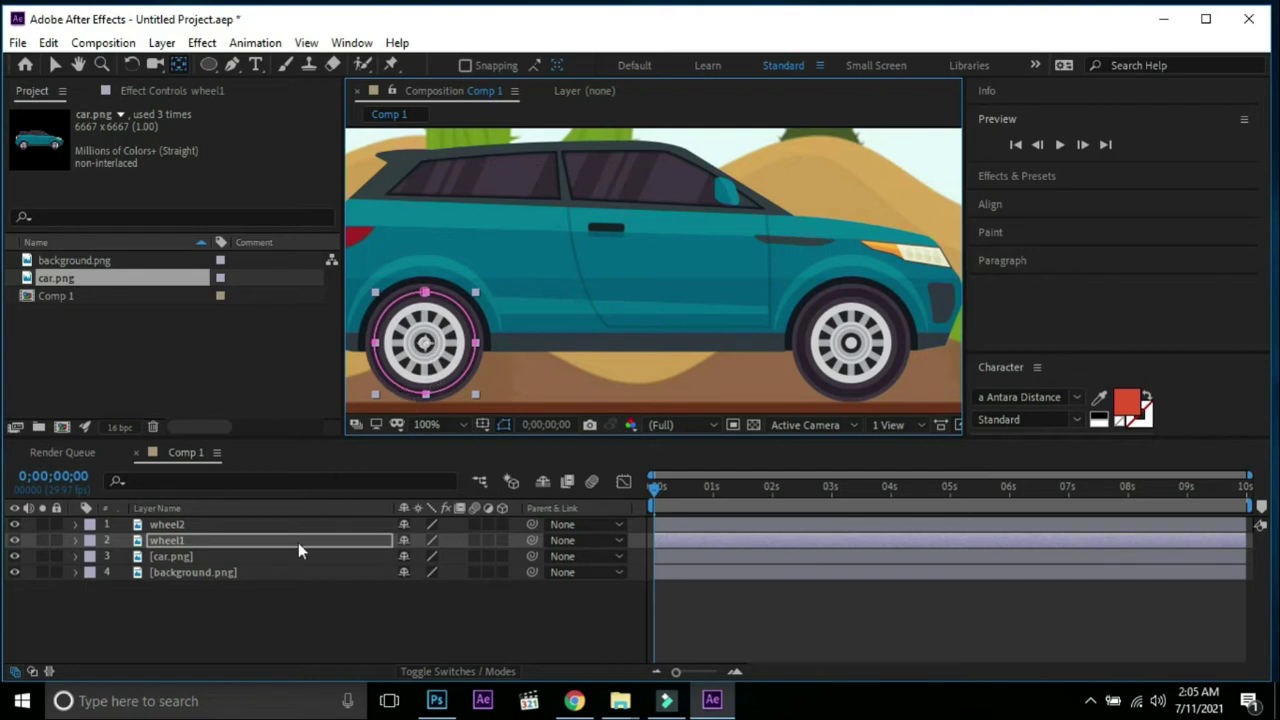
# Set wheel2's anchor point at the front wheel's centre.
pyautogui.click(268, 524)
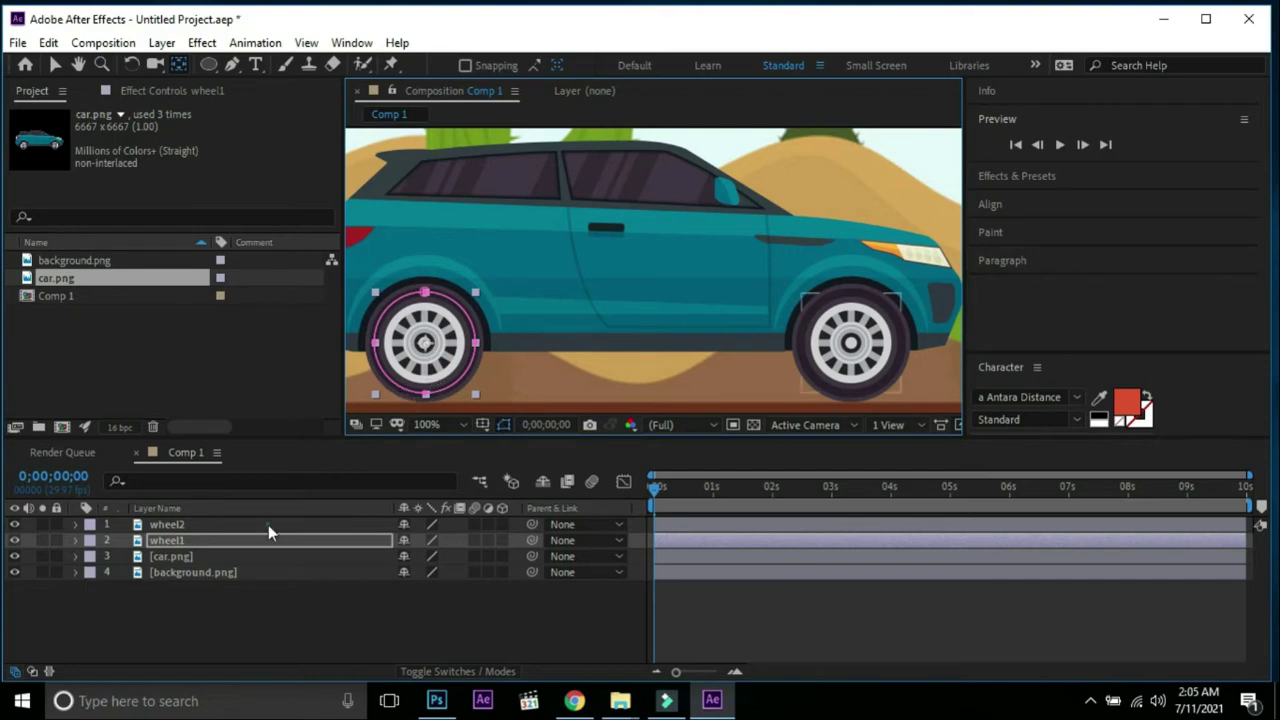
pyautogui.click(632, 260)
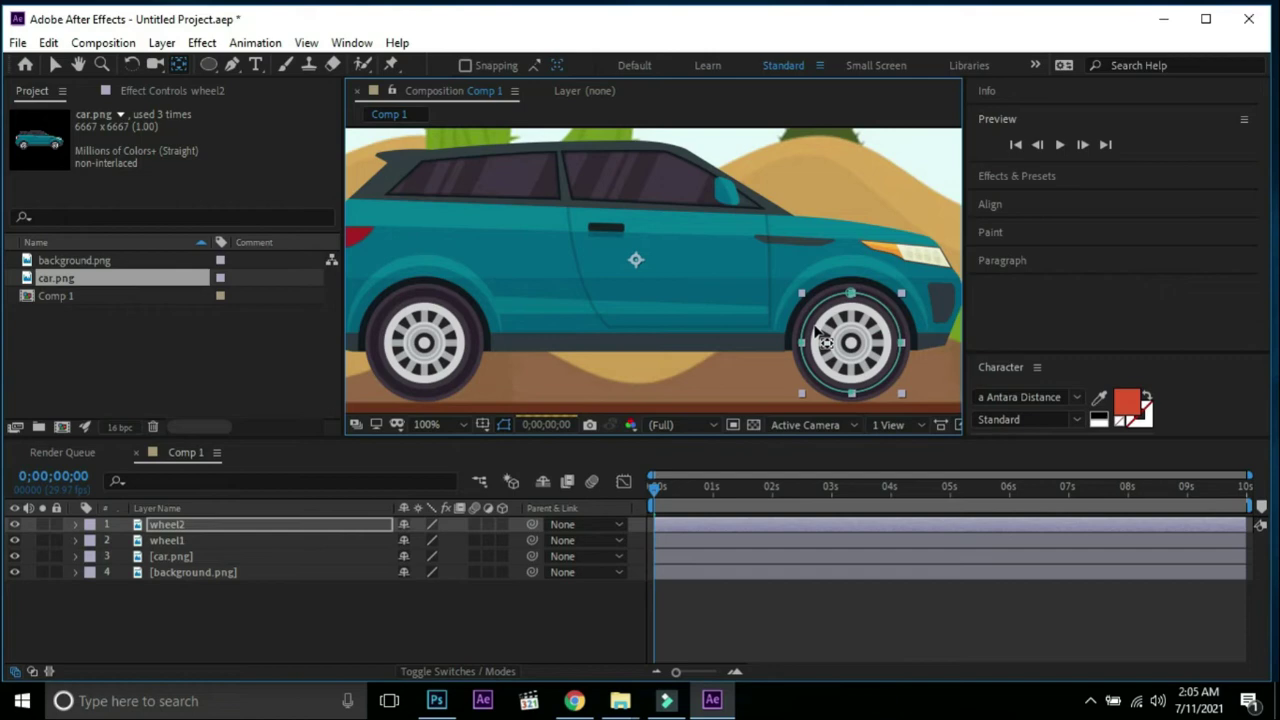
pyautogui.click(857, 352)
# Deselect all, then play, stop and replay the Comp 1 preview to watch the wheels spin.
pyautogui.click(55, 65)
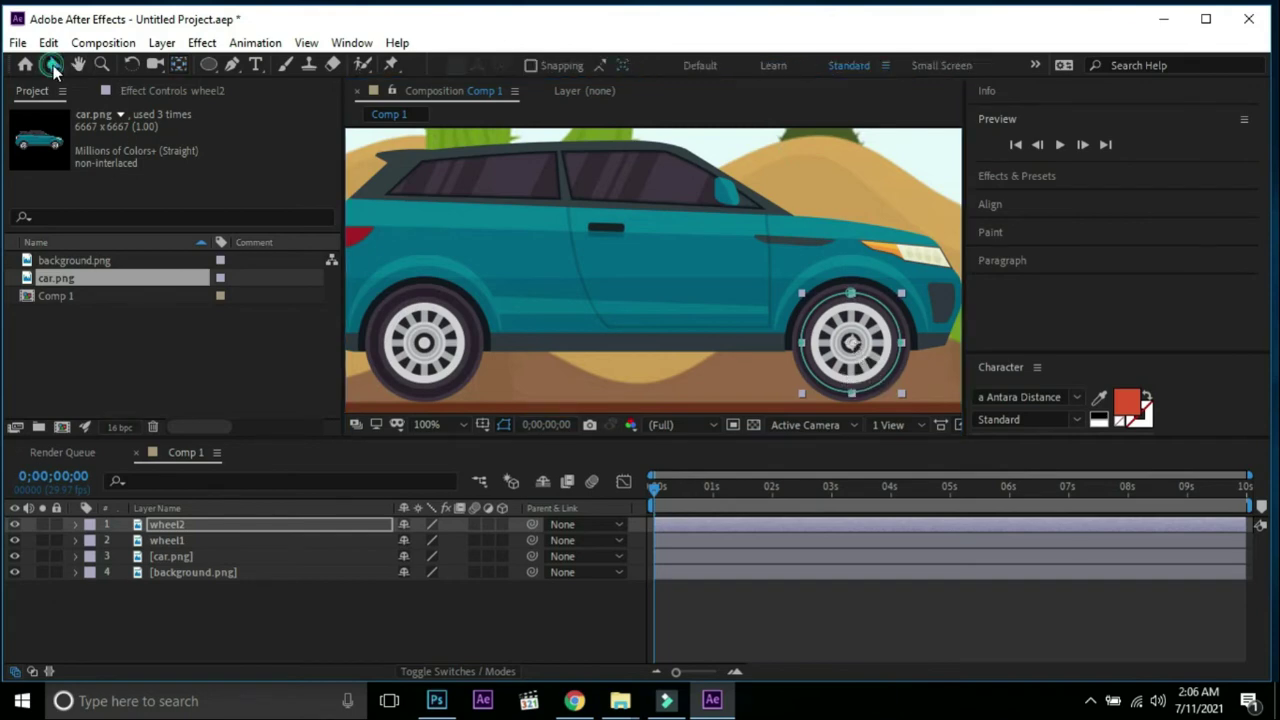
pyautogui.click(325, 625)
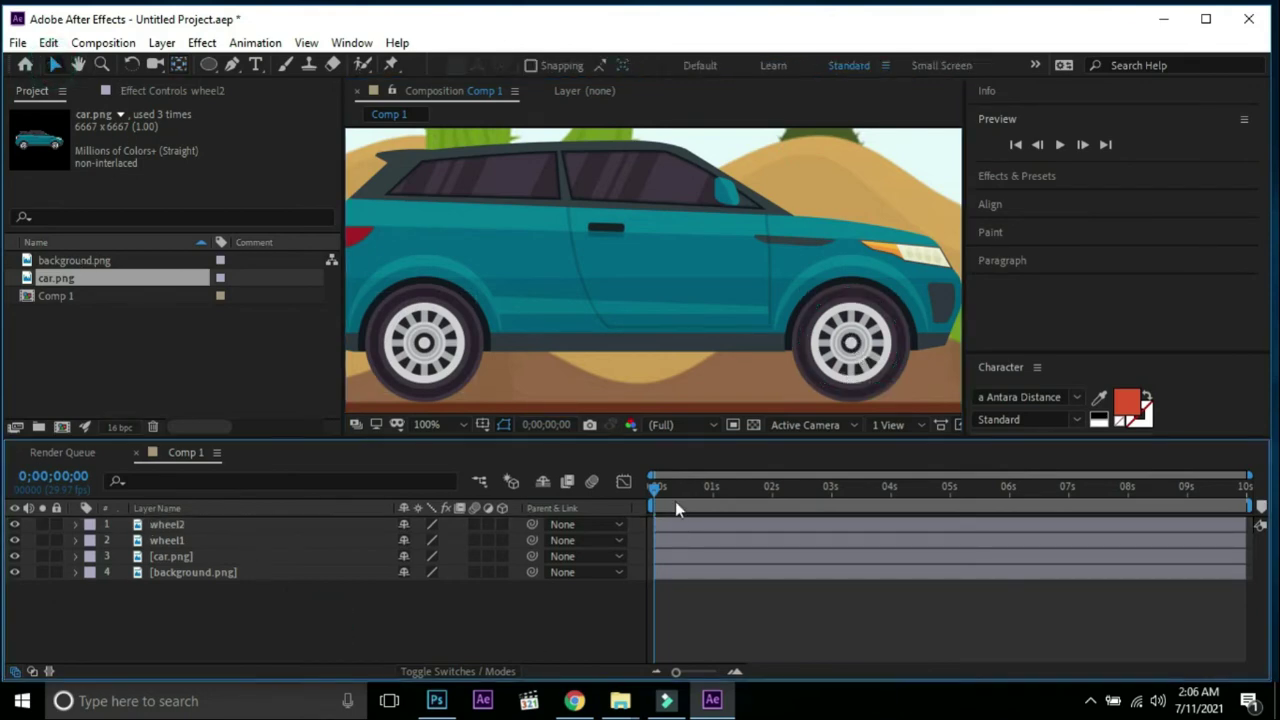
pyautogui.click(1060, 145)
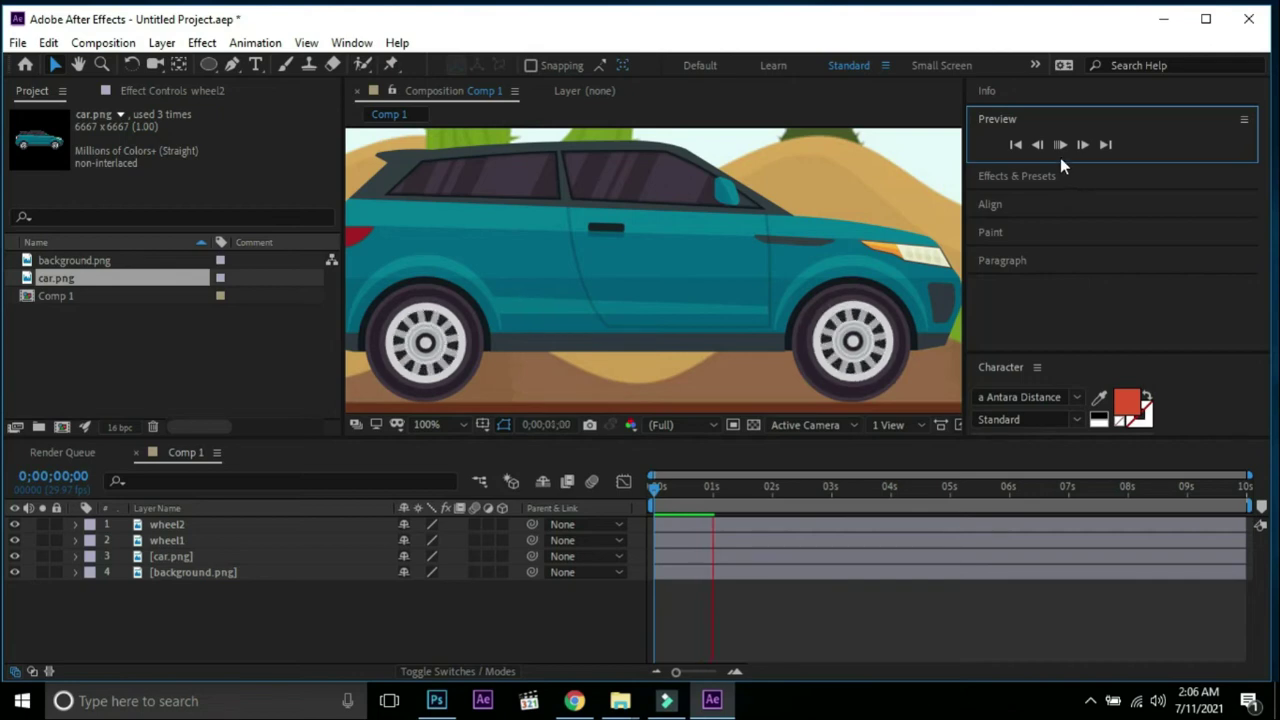
pyautogui.click(1015, 144)
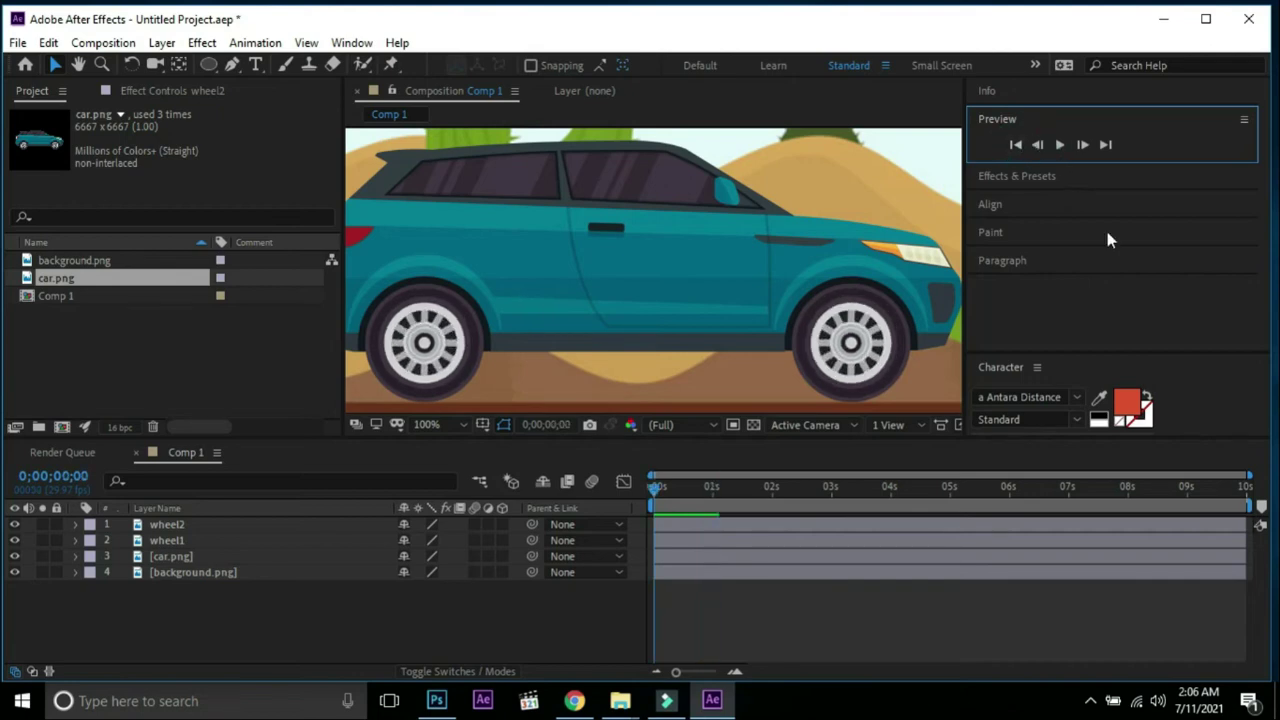
pyautogui.click(1058, 148)
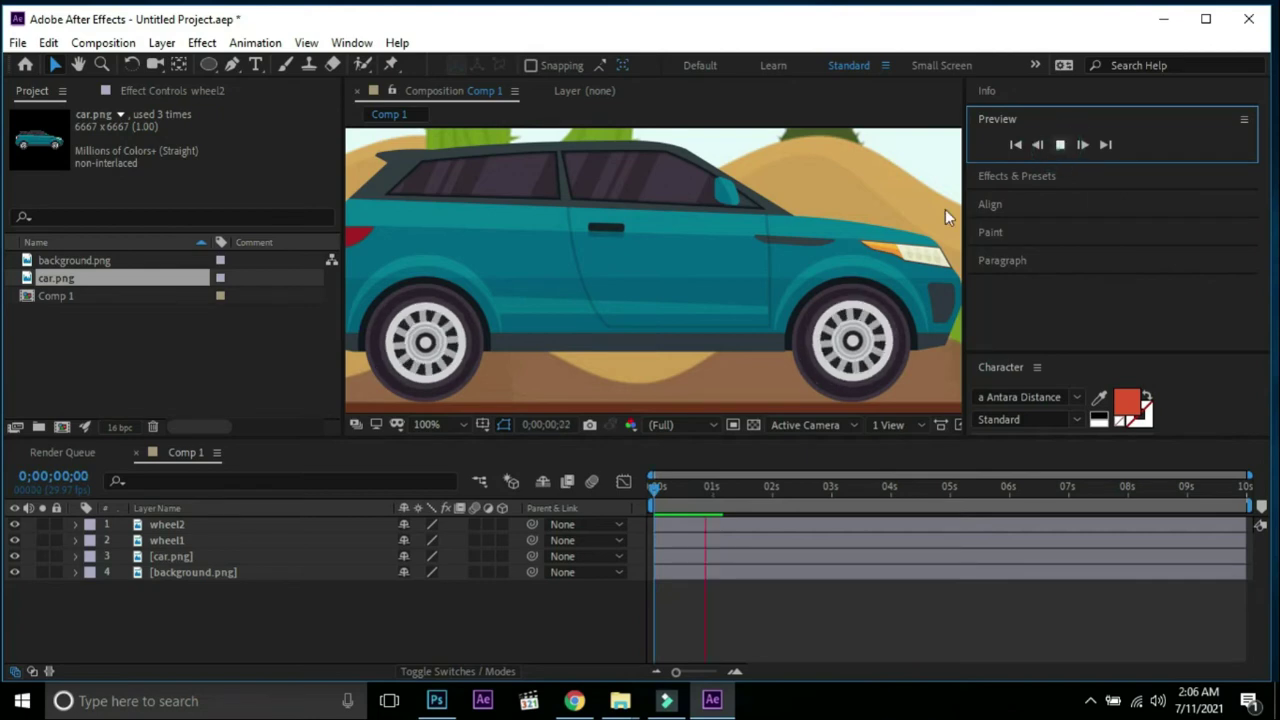
# Fit the composition in the viewer and parent wheel1 to car.png.
pyautogui.click(440, 424)
pyautogui.click(456, 114)
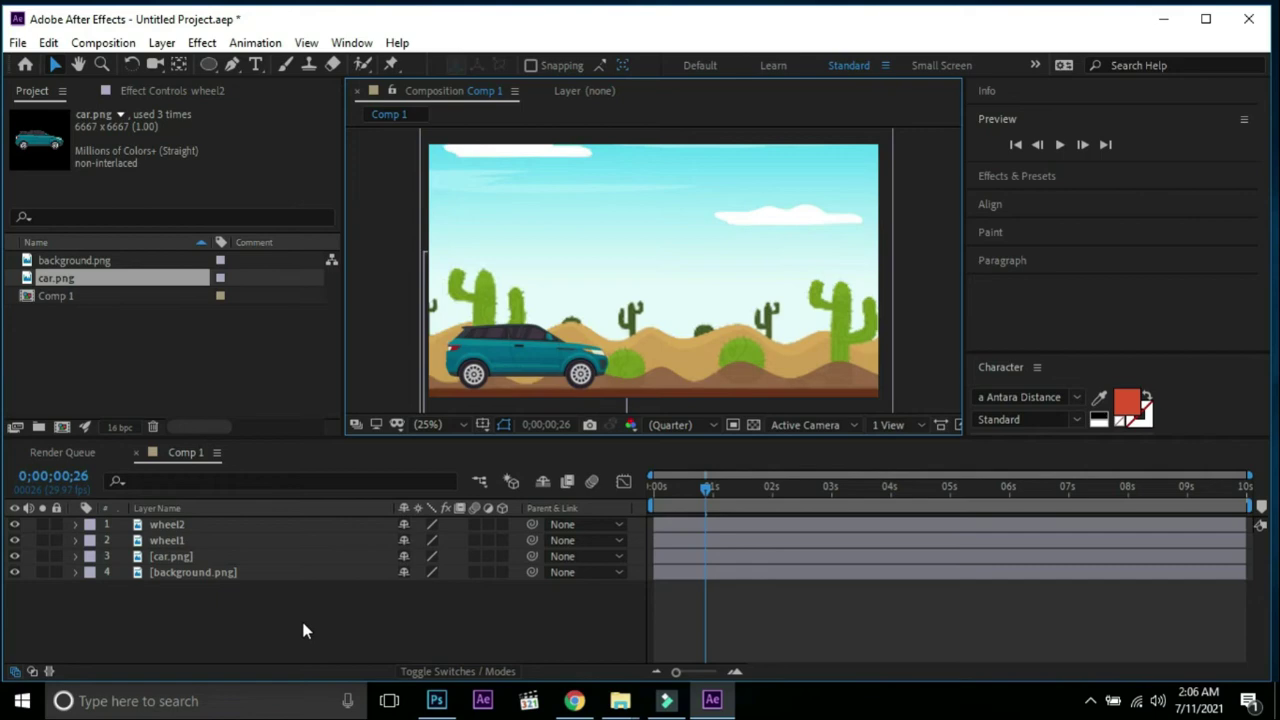
pyautogui.click(208, 555)
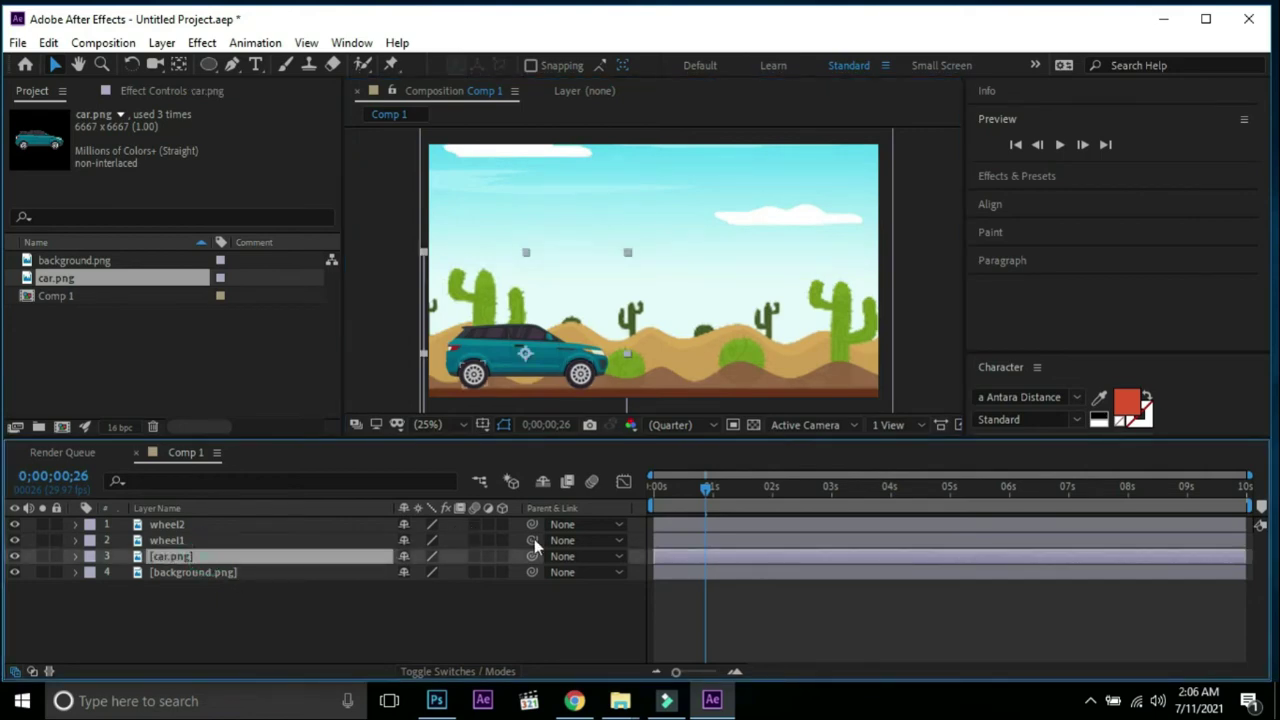
pyautogui.moveTo(535, 538); pyautogui.dragTo(323, 554)
# Parent wheel2 to car.png and return the playhead to 0s.
pyautogui.moveTo(532, 524); pyautogui.dragTo(305, 565)
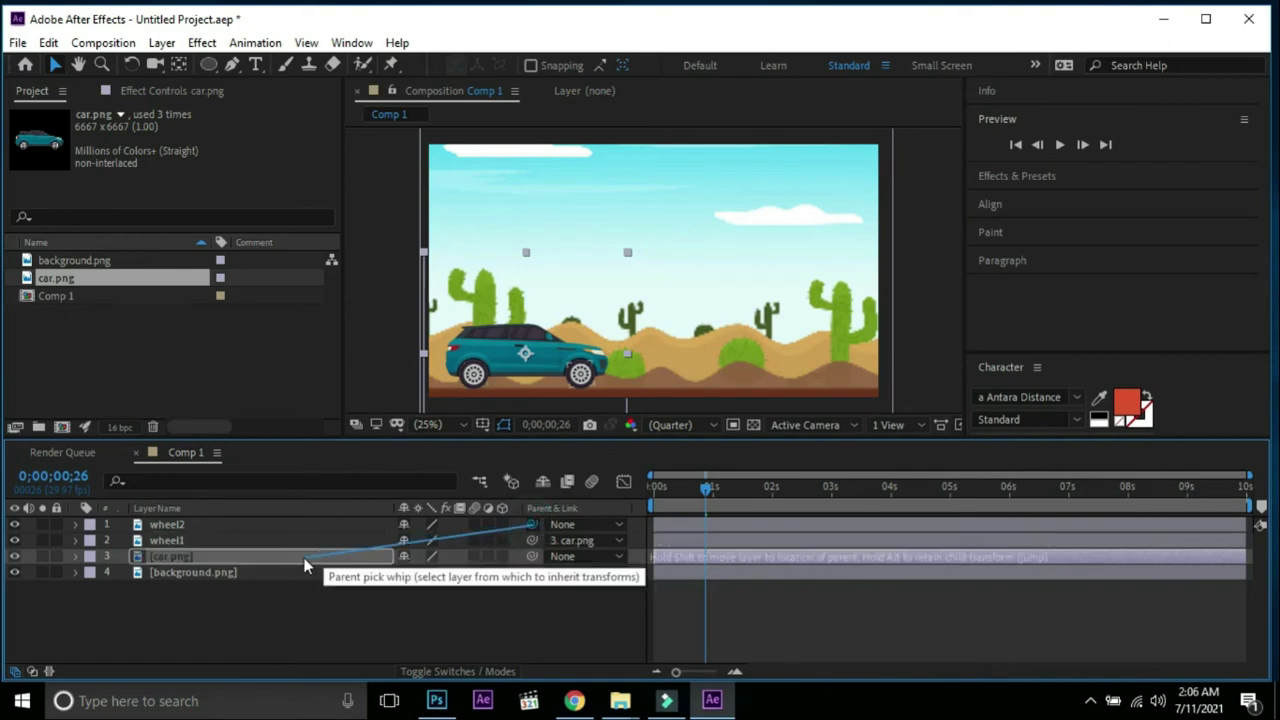
pyautogui.moveTo(305, 566); pyautogui.dragTo(305, 567)
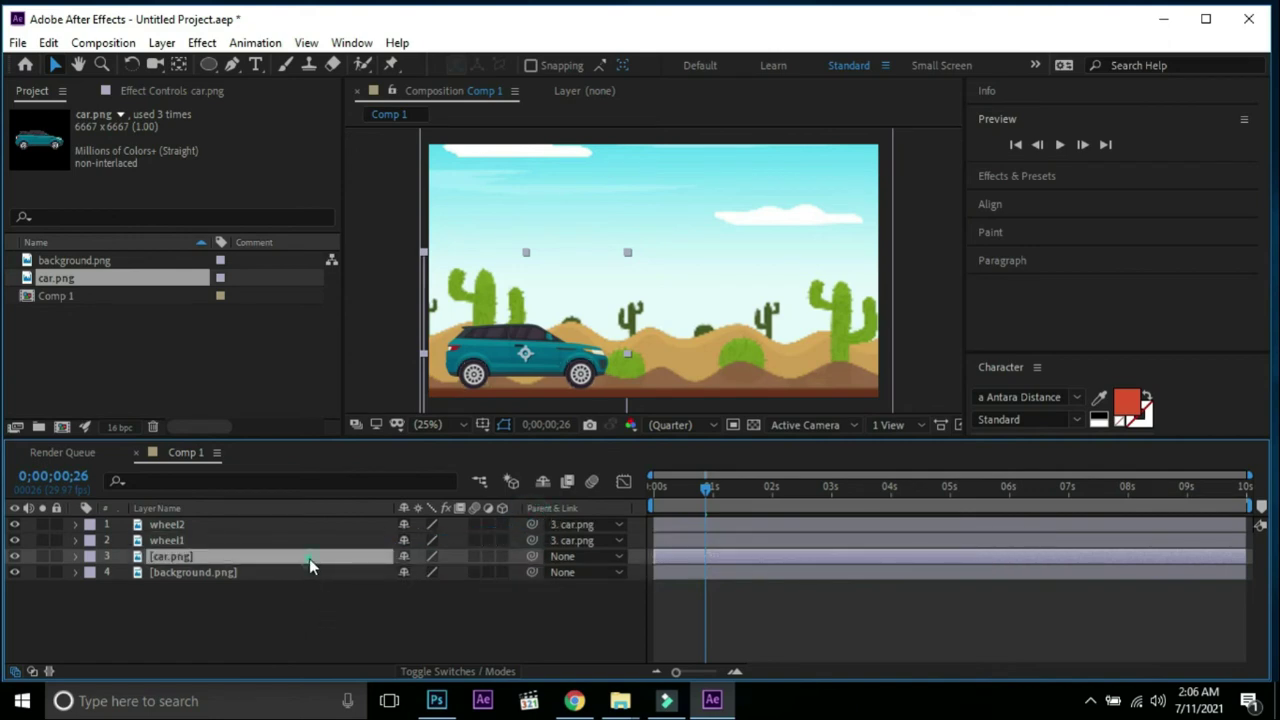
pyautogui.moveTo(706, 490); pyautogui.dragTo(655, 490)
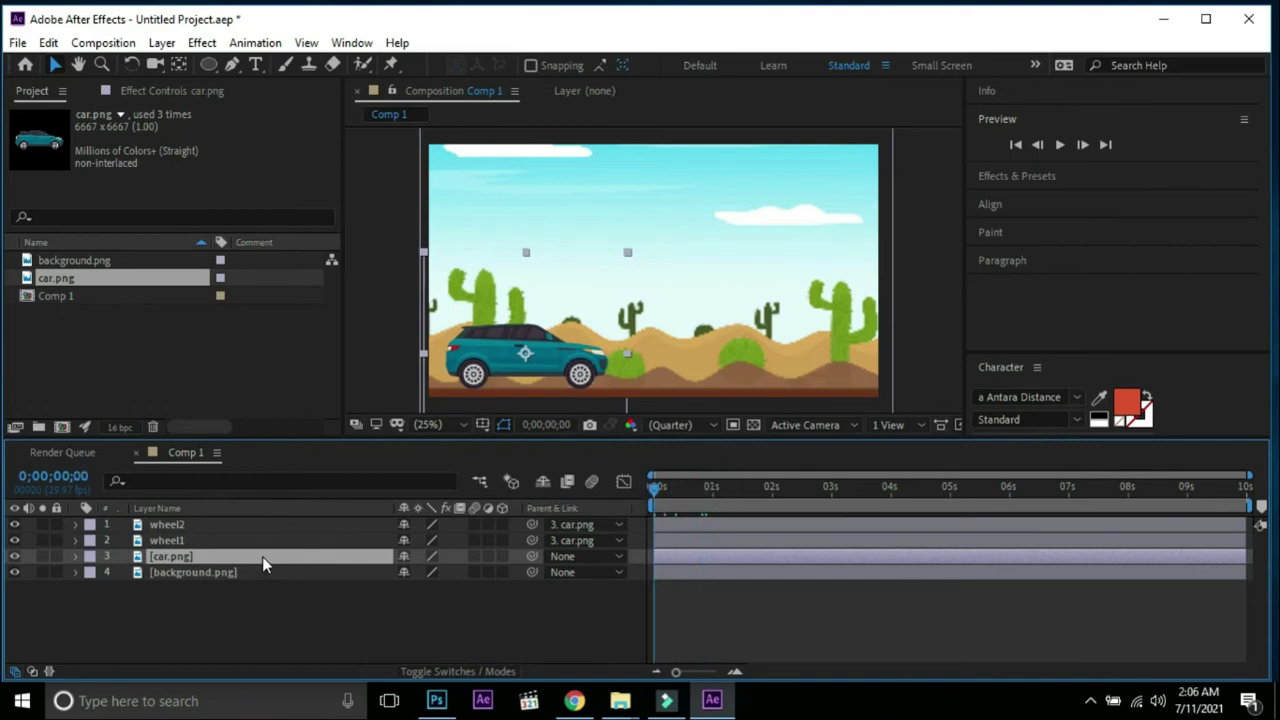
# Set a Position keyframe on car.png at 0 seconds and shorten the work area to about 6 seconds.
pyautogui.press('p')
pyautogui.click(122, 572)
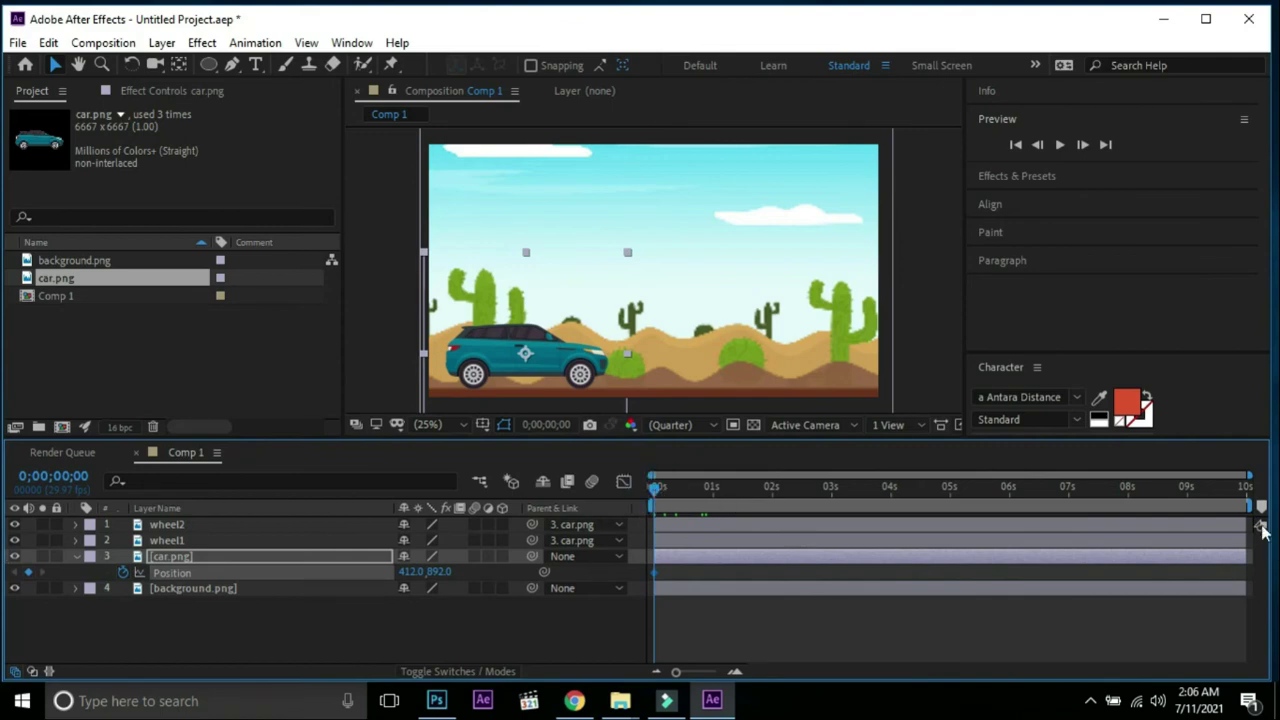
pyautogui.moveTo(1252, 506); pyautogui.dragTo(1018, 506)
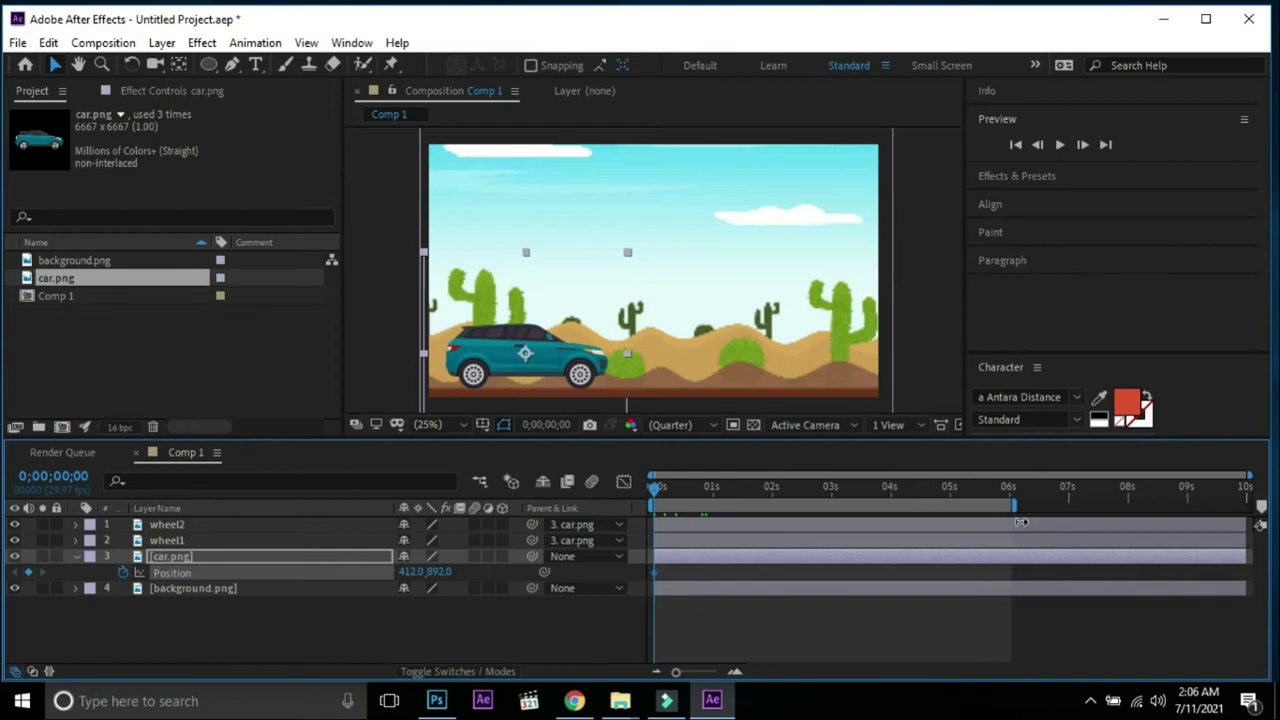
# At the 5-second mark, drag the car right across the desert and past the right edge.
pyautogui.moveTo(655, 490); pyautogui.dragTo(717, 490)
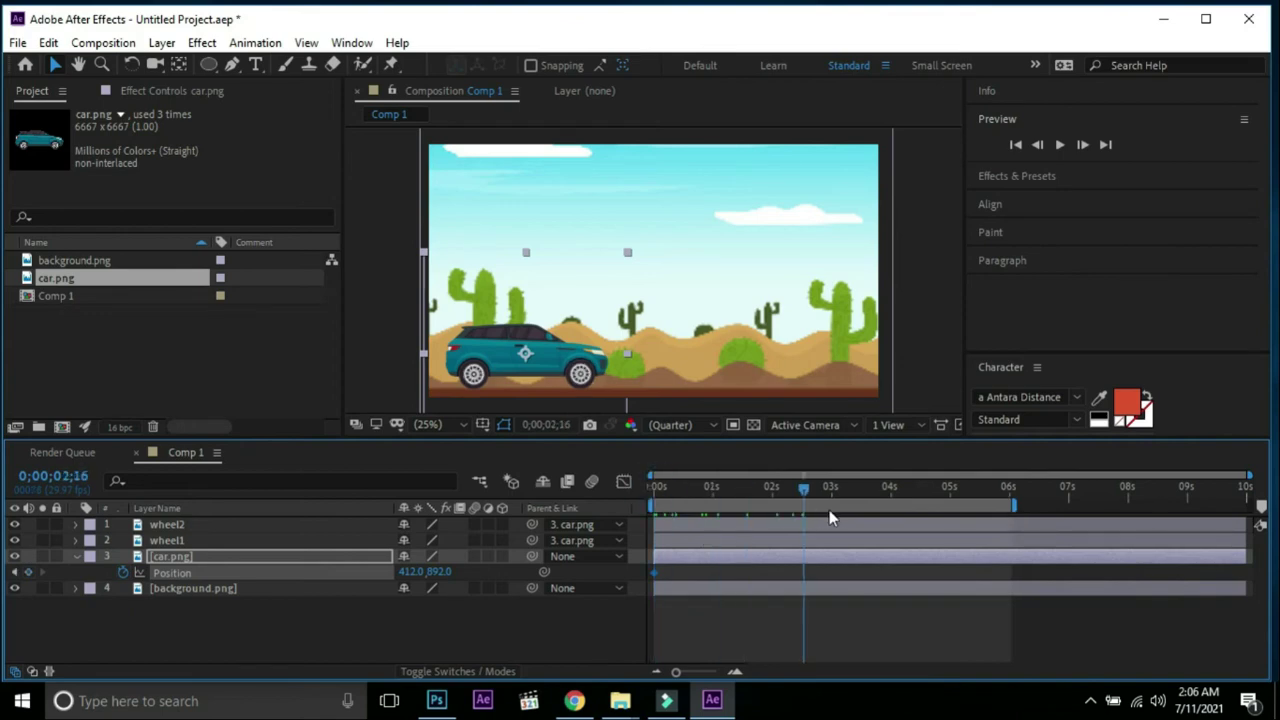
pyautogui.click(829, 510)
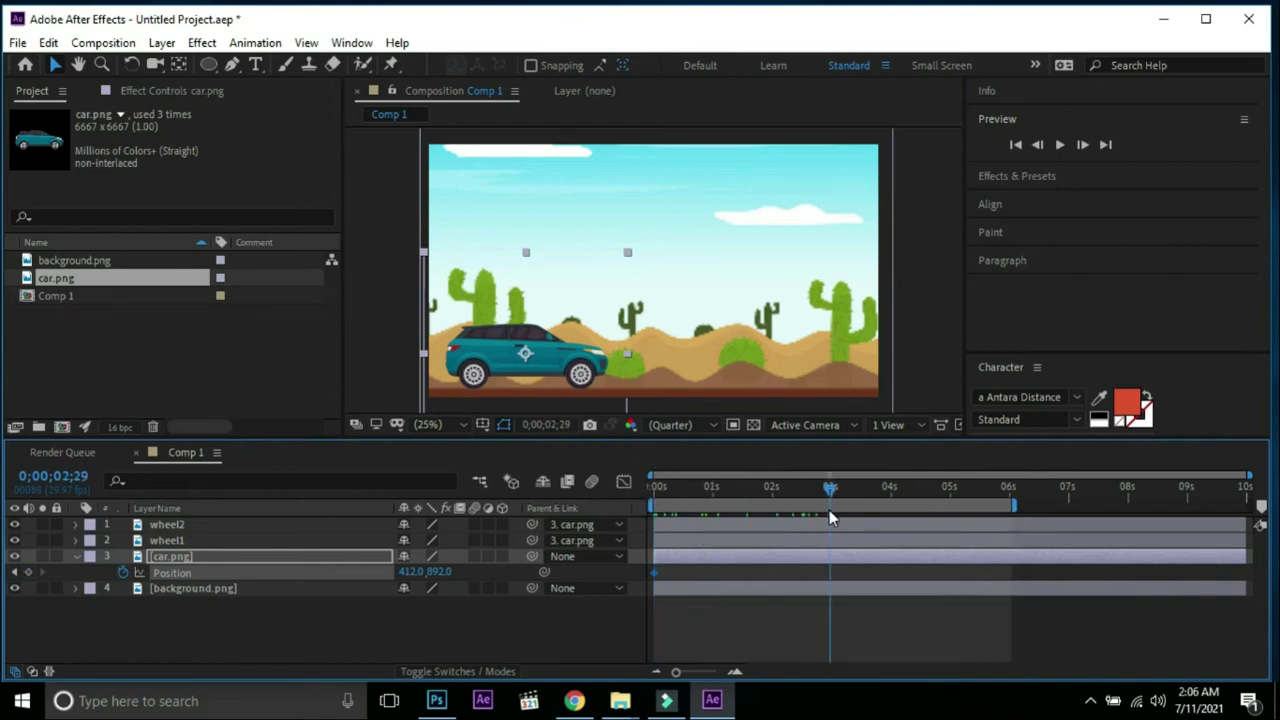
pyautogui.moveTo(900, 517); pyautogui.dragTo(976, 507)
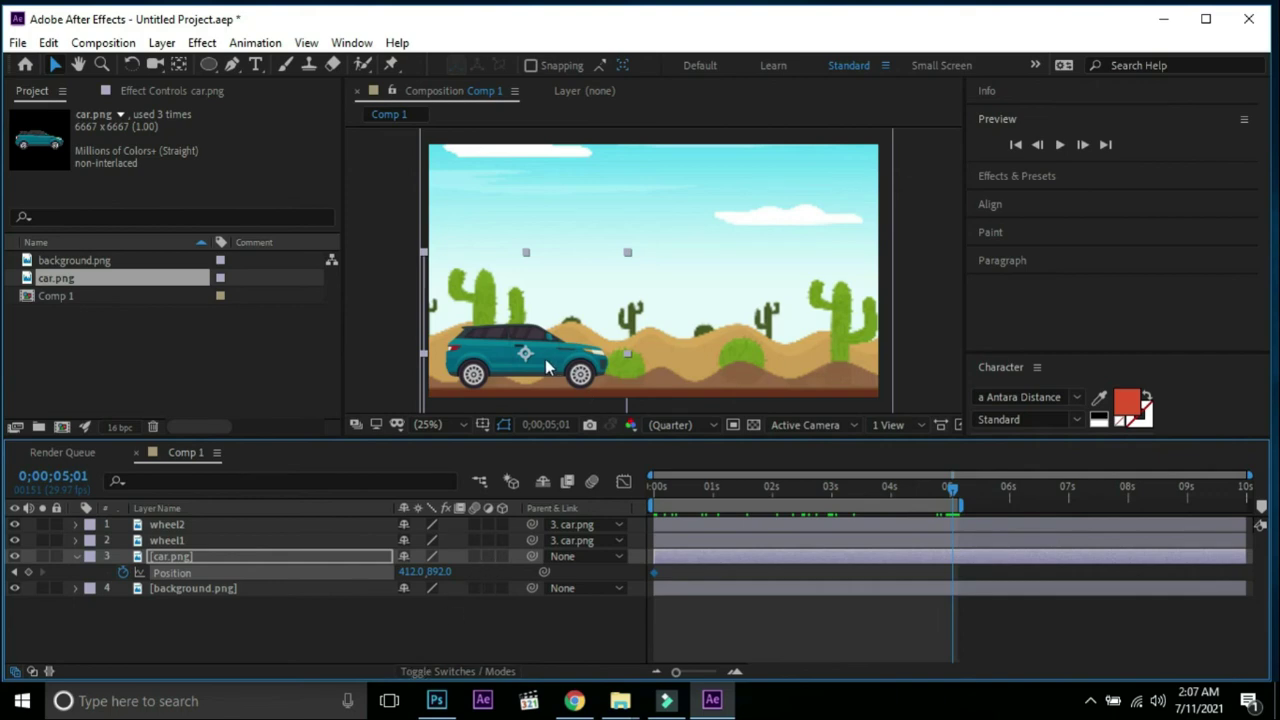
pyautogui.moveTo(545, 359); pyautogui.dragTo(641, 368)
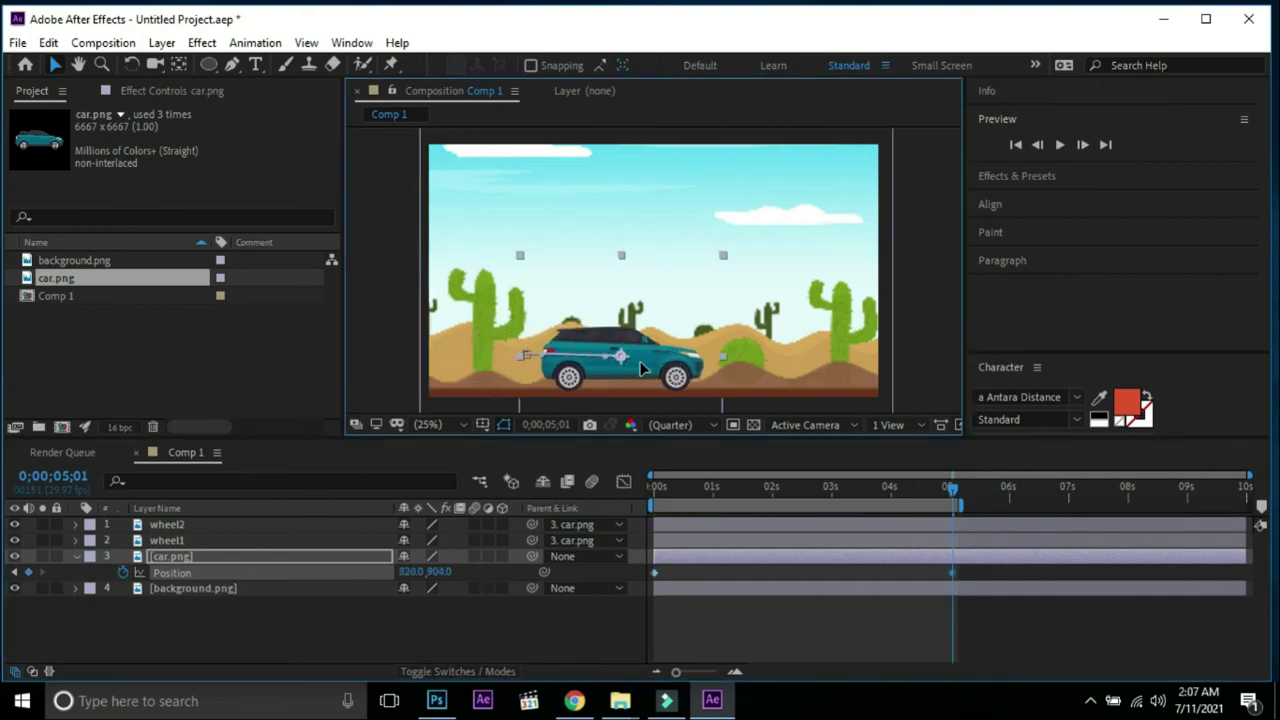
pyautogui.moveTo(641, 368); pyautogui.dragTo(912, 372)
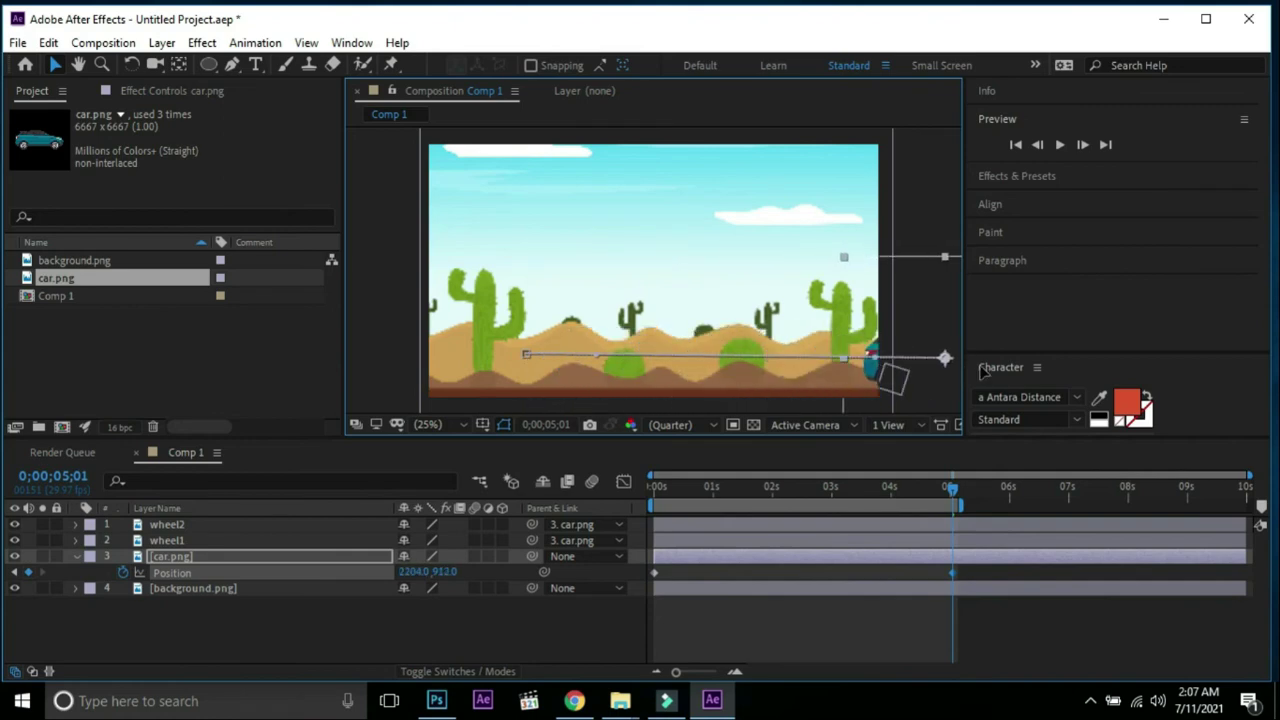
pyautogui.moveTo(912, 371); pyautogui.dragTo(997, 371)
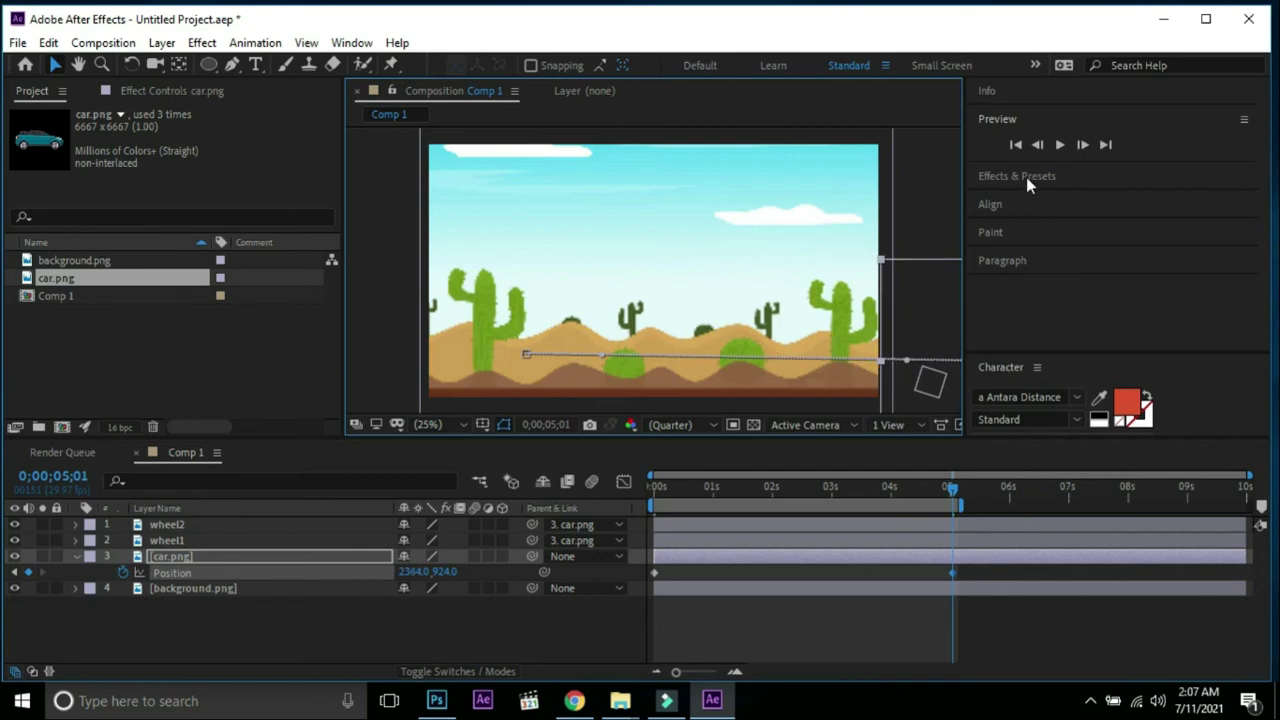
# Preview the car's driving animation from the start of the timeline, then stop it.
pyautogui.click(1015, 145)
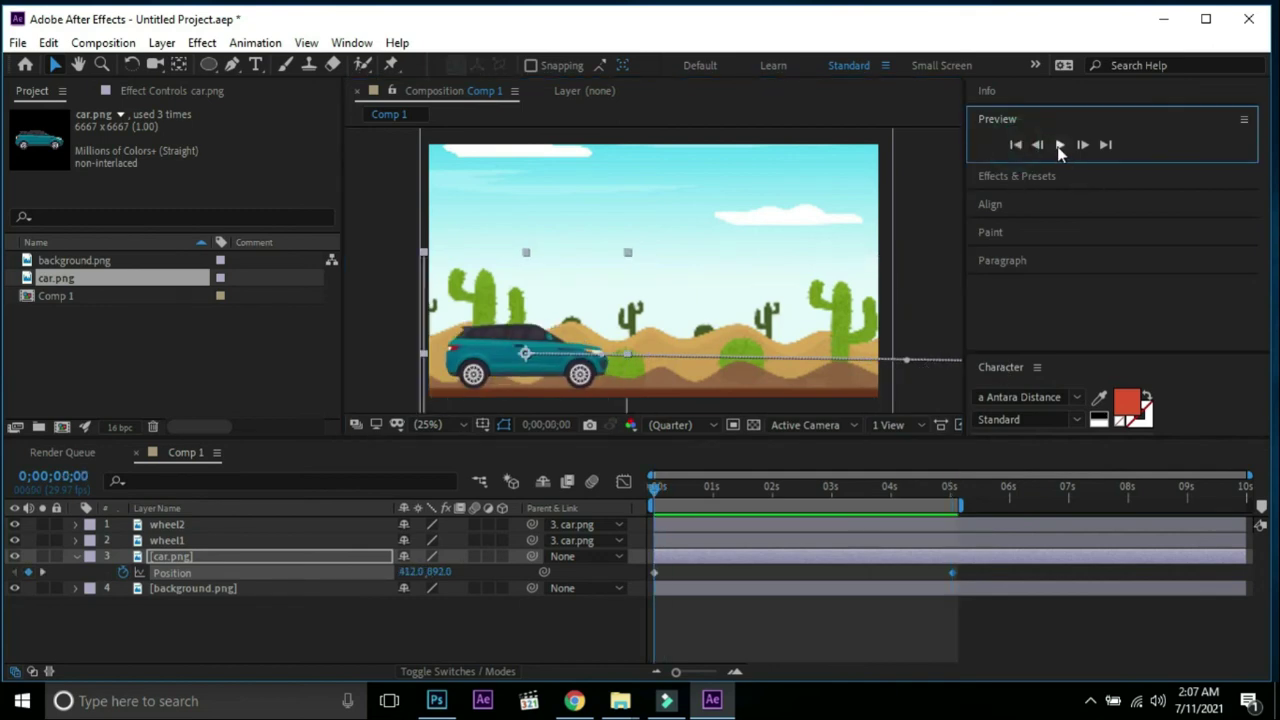
pyautogui.click(1059, 145)
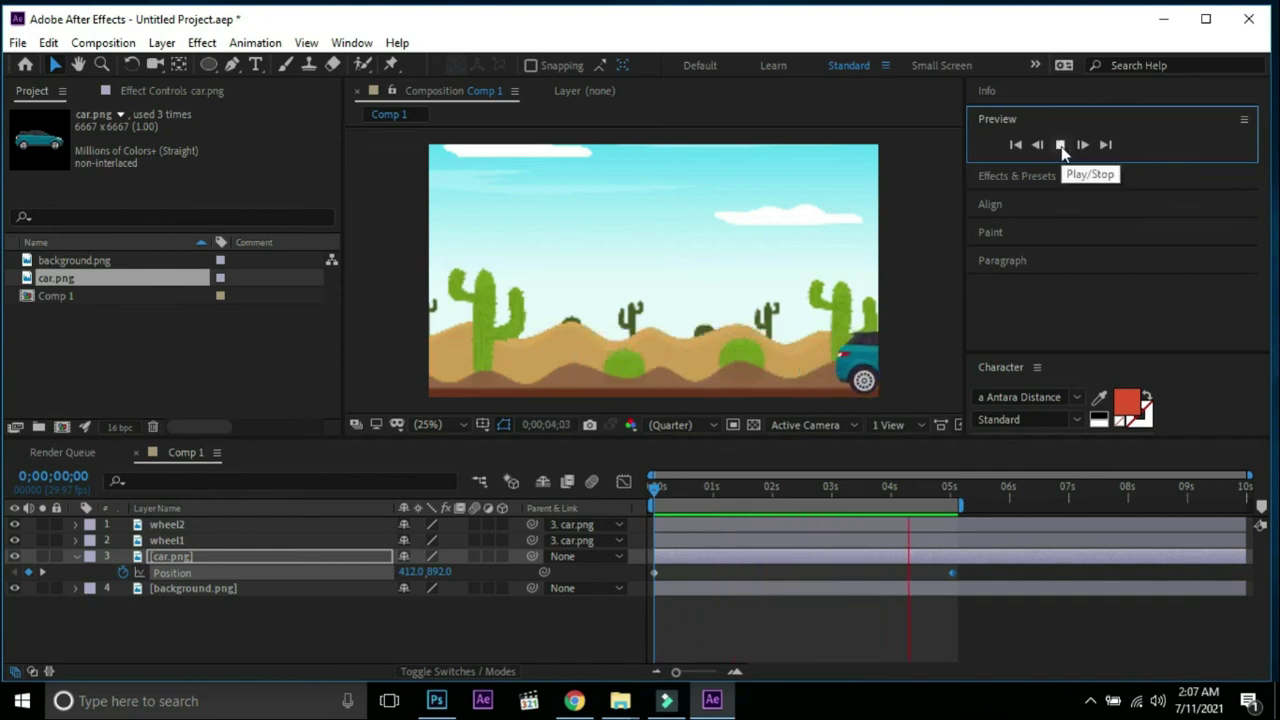
pyautogui.click(1062, 146)
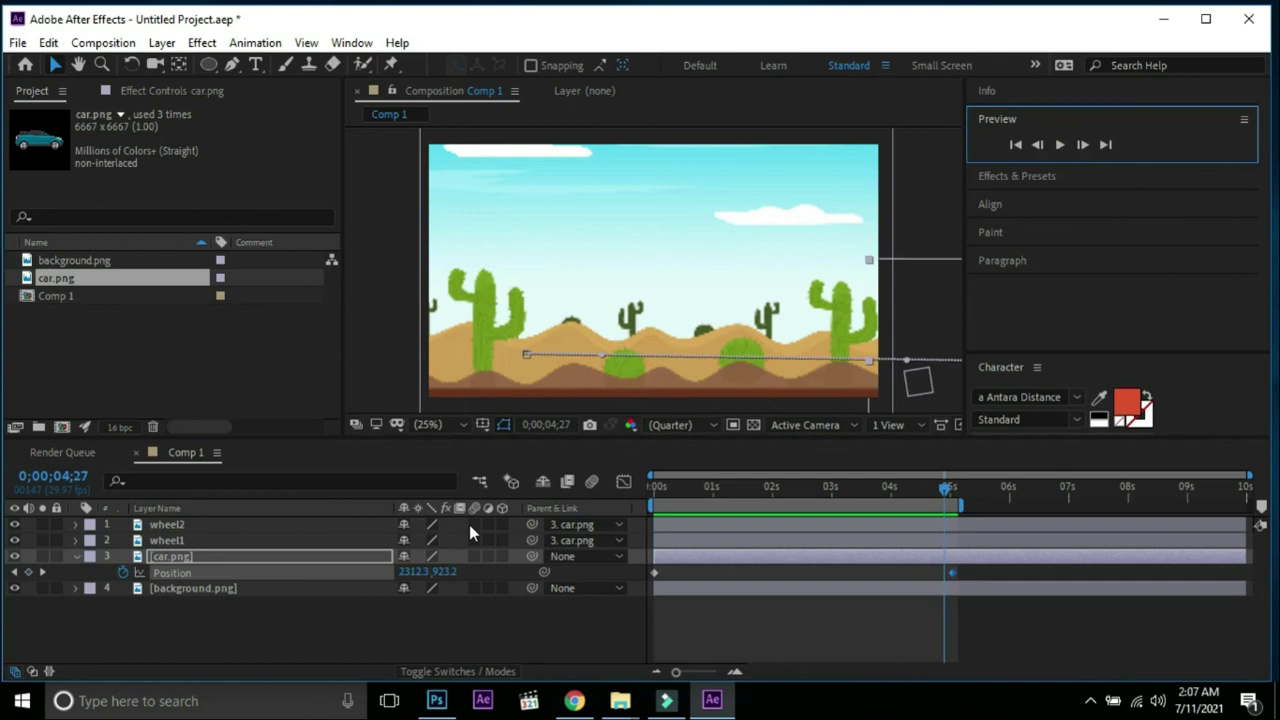
# Enable motion blur on wheel1 and wheel2 and replay the preview from the start.
pyautogui.moveTo(474, 524); pyautogui.dragTo(474, 540)
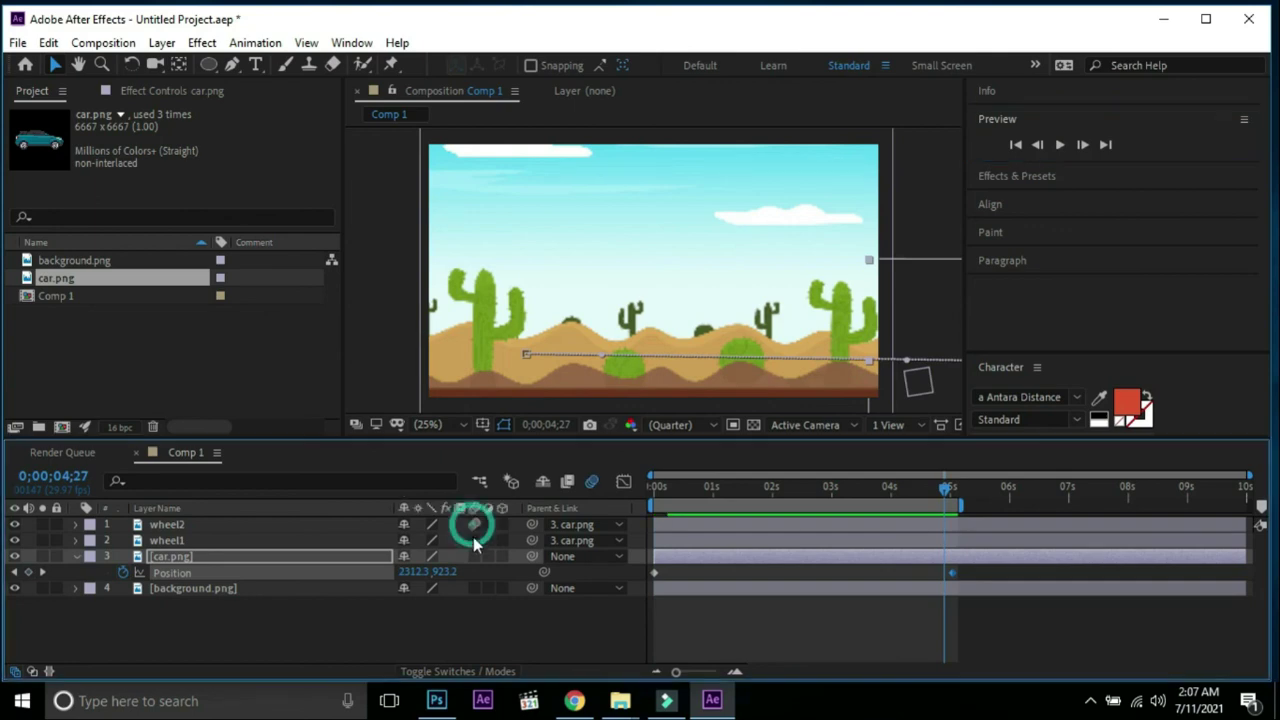
pyautogui.click(1017, 146)
pyautogui.press('space')
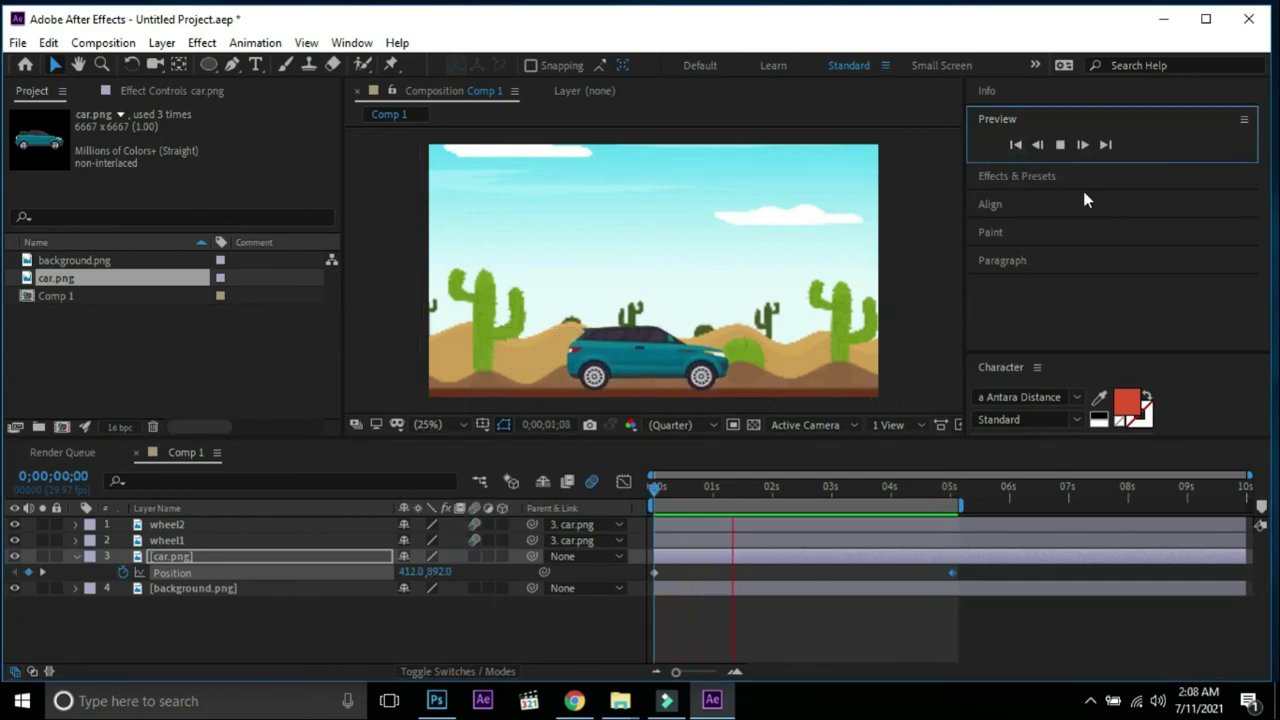